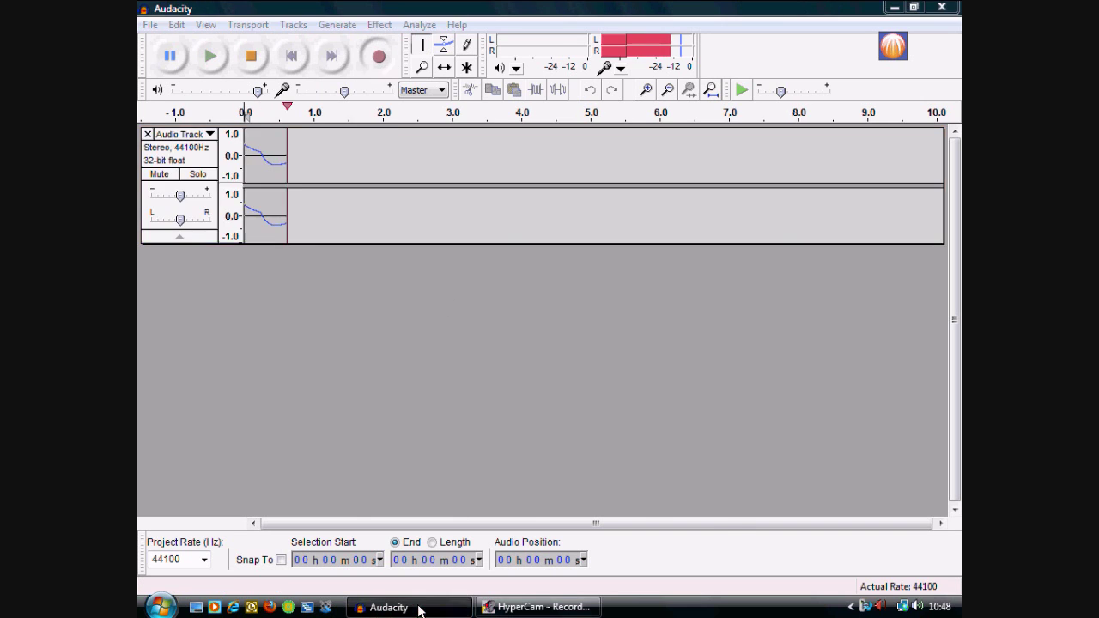
- Minimize Audacity and launch Blender from its desktop icon
{"action": "left_click", "coordinate": [419, 607]}
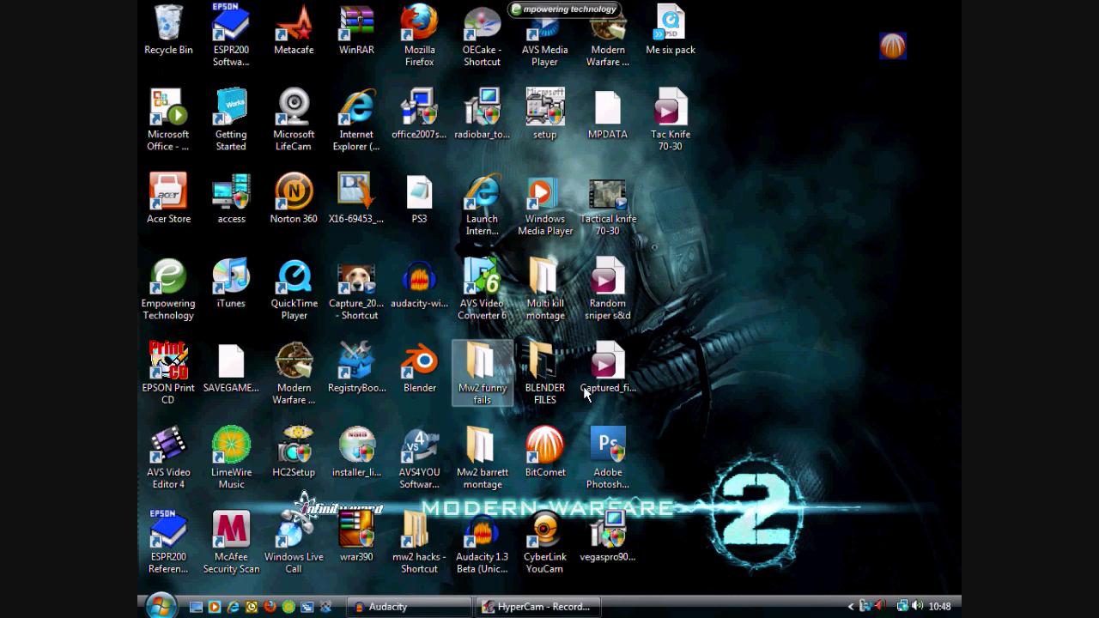
{"action": "double_click", "coordinate": [421, 365]}
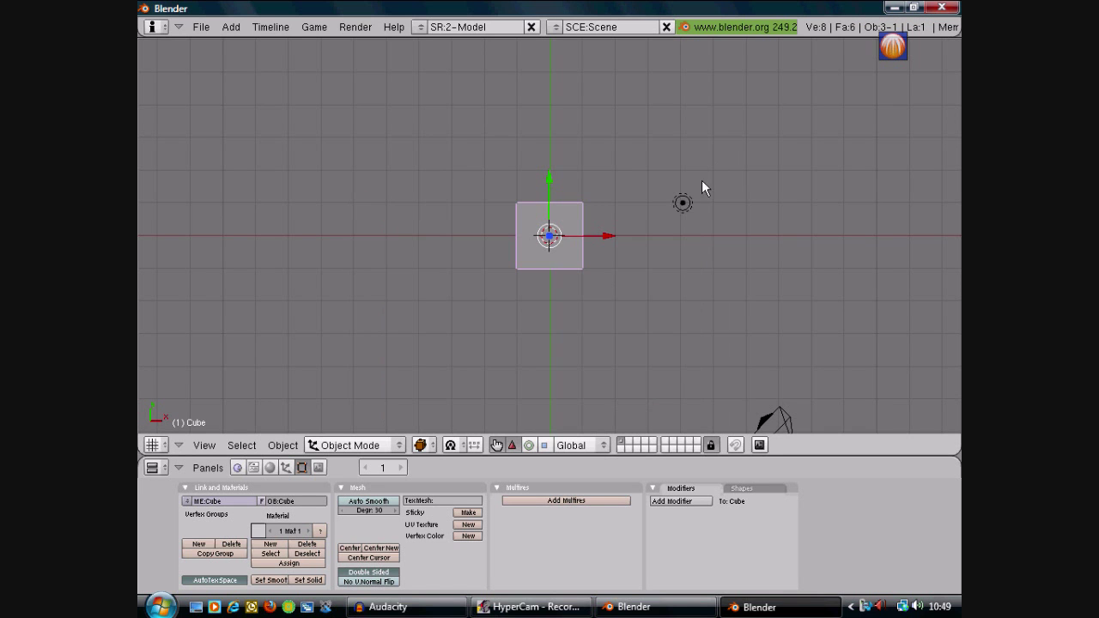
- Erase the default cube and add a Text object at the scene origin
{"action": "key", "text": "x"}
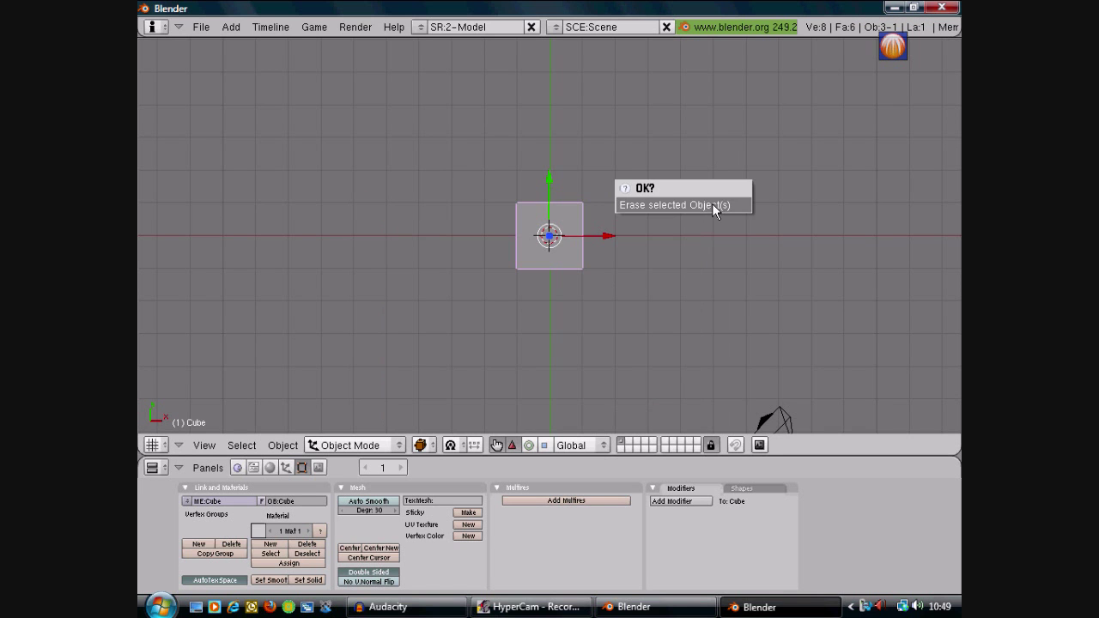
{"action": "left_click", "coordinate": [711, 204]}
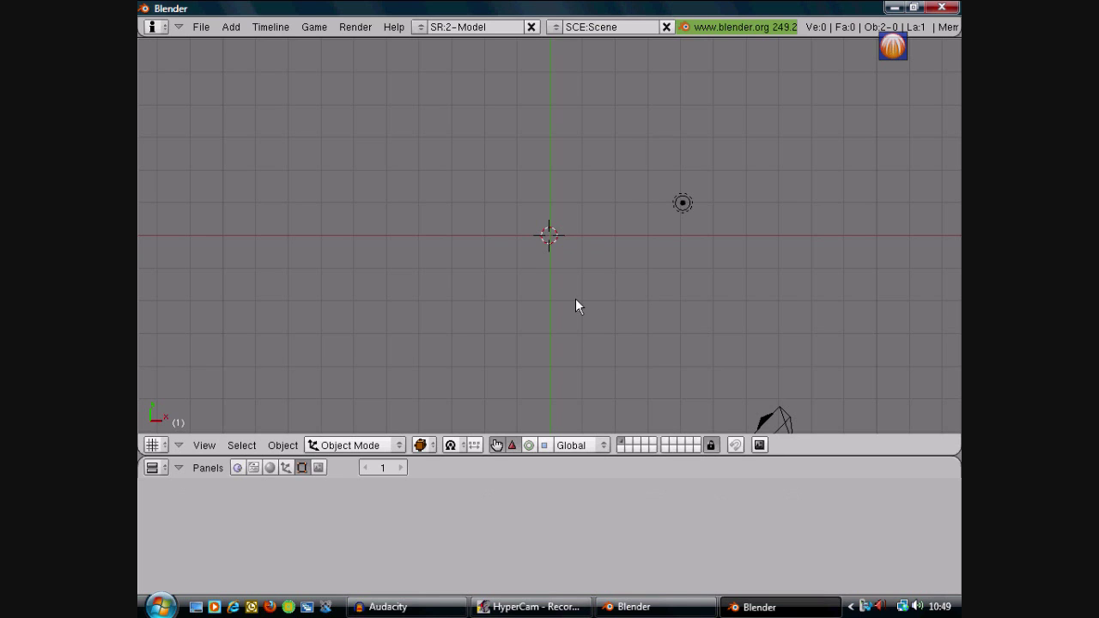
{"action": "key", "text": "space"}
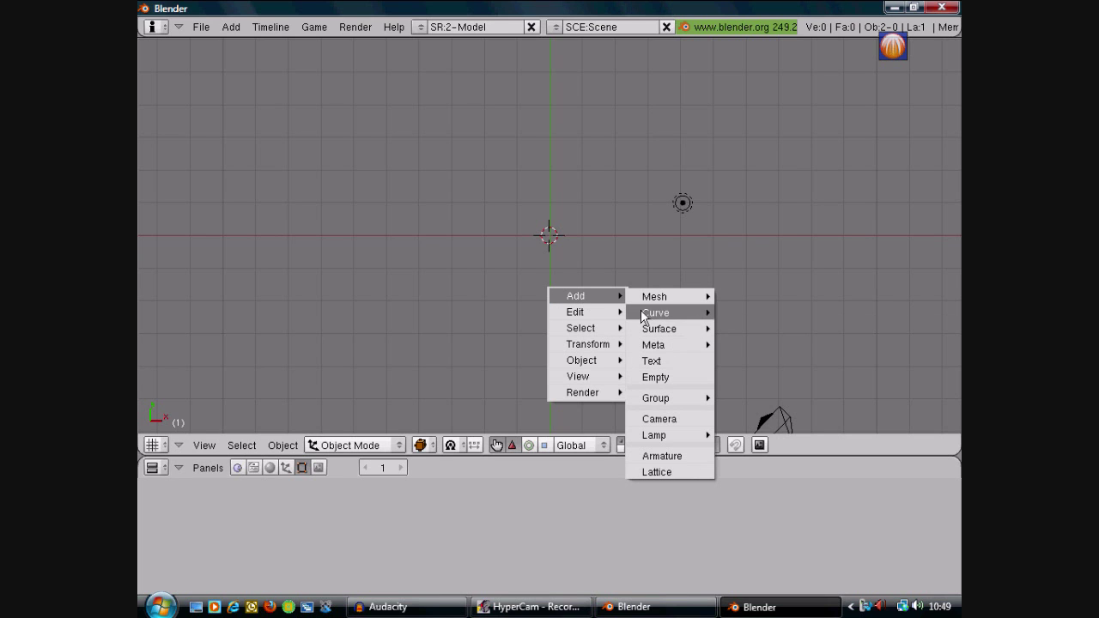
{"action": "key", "text": "Escape"}
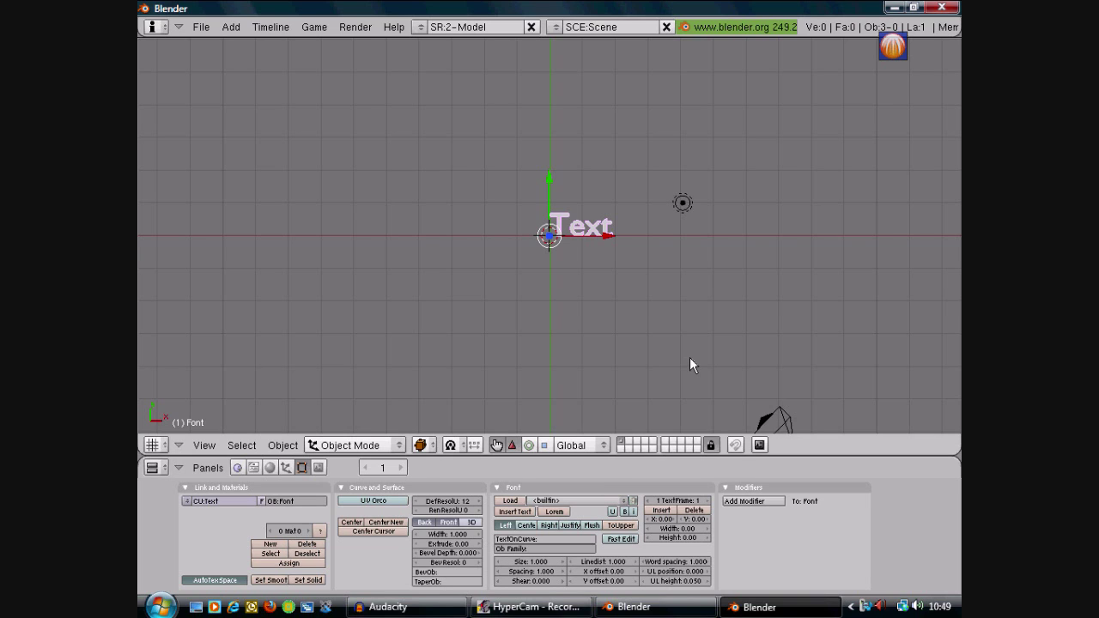
{"action": "key", "text": "Tab"}
{"action": "key", "text": "BackSpace"}
{"action": "key", "text": "BackSpace"}
{"action": "key", "text": "BackSpace"}
{"action": "key", "text": "BackSpace"}
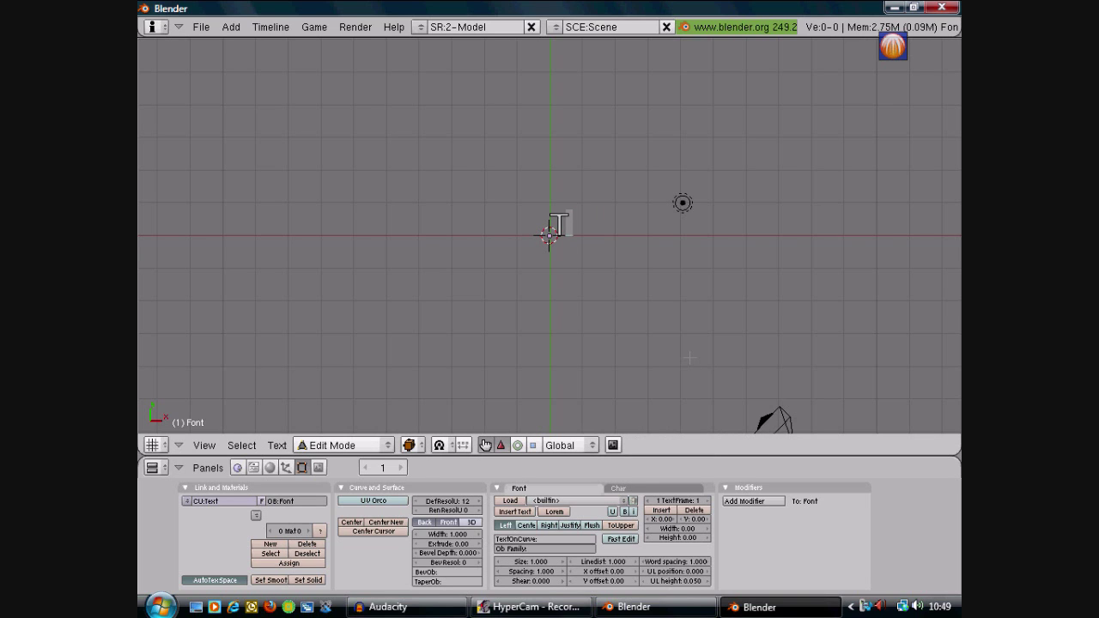
{"action": "type", "text": "jezsk8ter"}
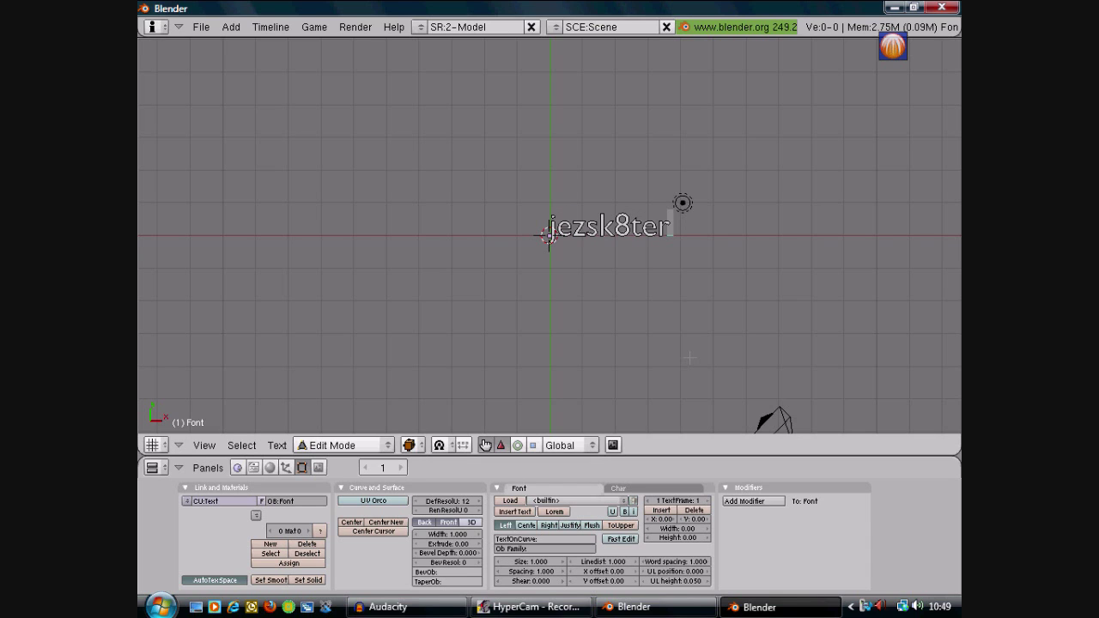
{"action": "key", "text": "Tab"}
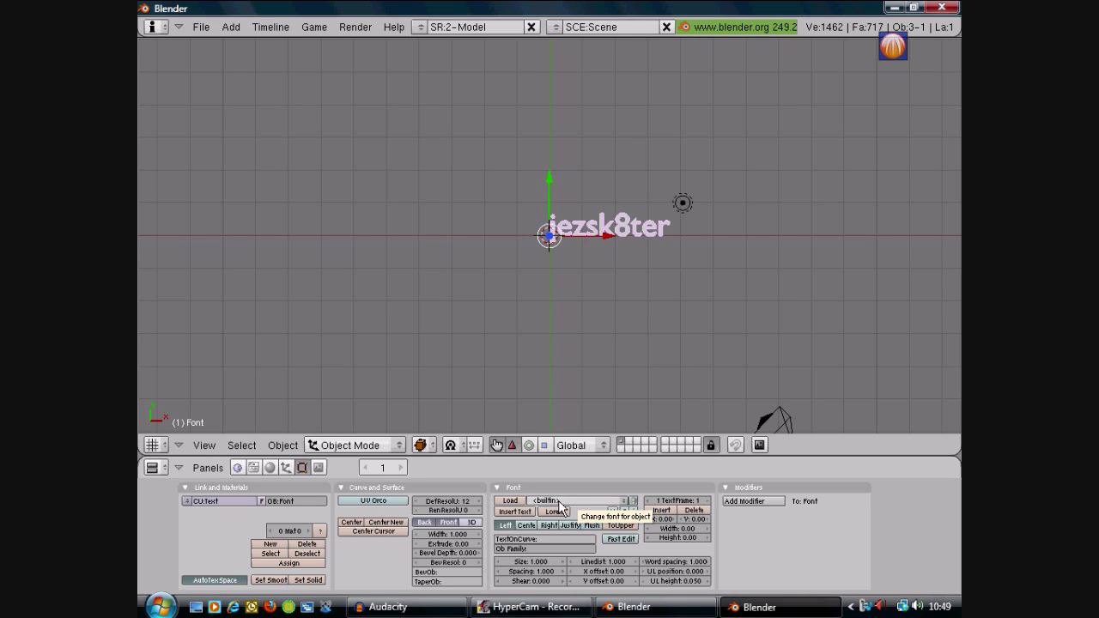
{"action": "left_click", "coordinate": [509, 501]}
- Point the font browser at the C:\windows\fonts folder, correcting the mistyped path
{"action": "left_click", "coordinate": [316, 58]}
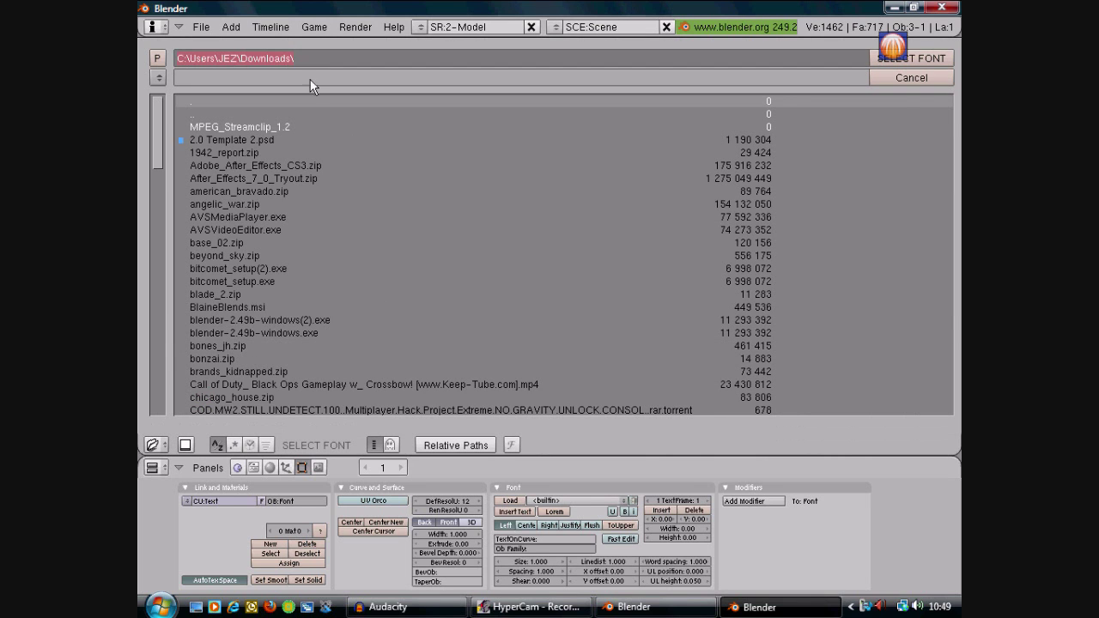
{"action": "type", "text": "wind"}
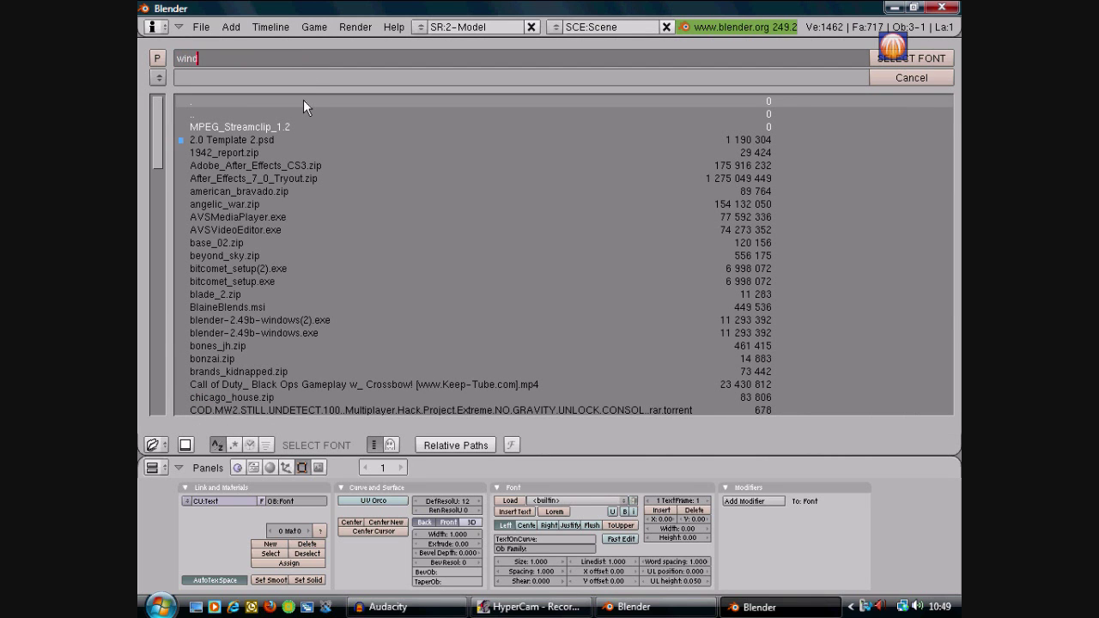
{"action": "type", "text": "os"}
{"action": "key", "text": "Return"}
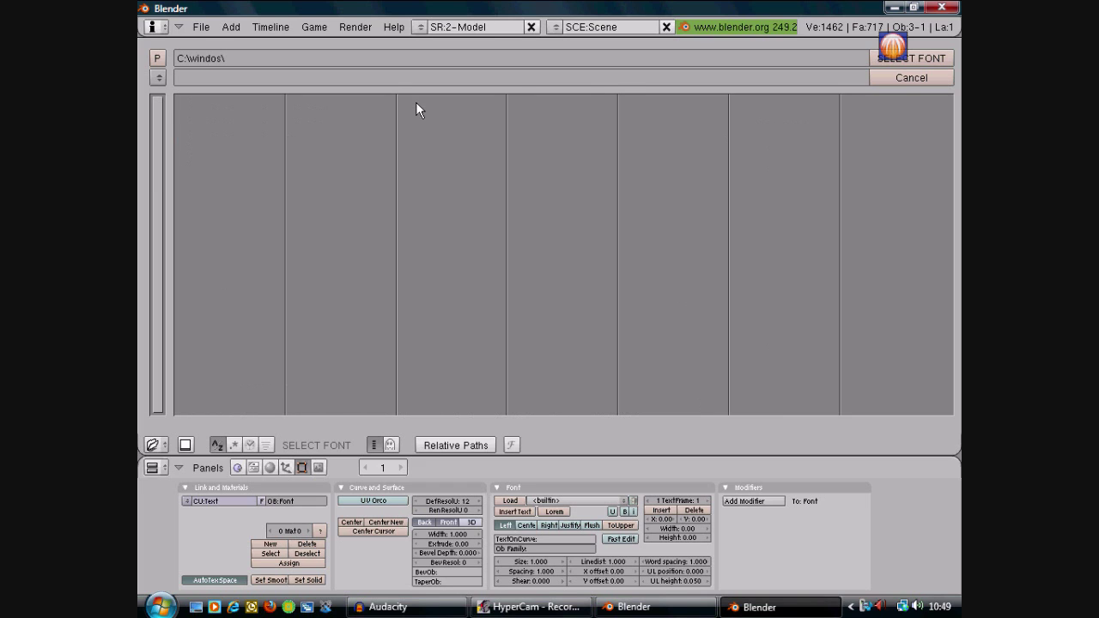
{"action": "left_click", "coordinate": [327, 62]}
{"action": "key", "text": "BackSpace"}
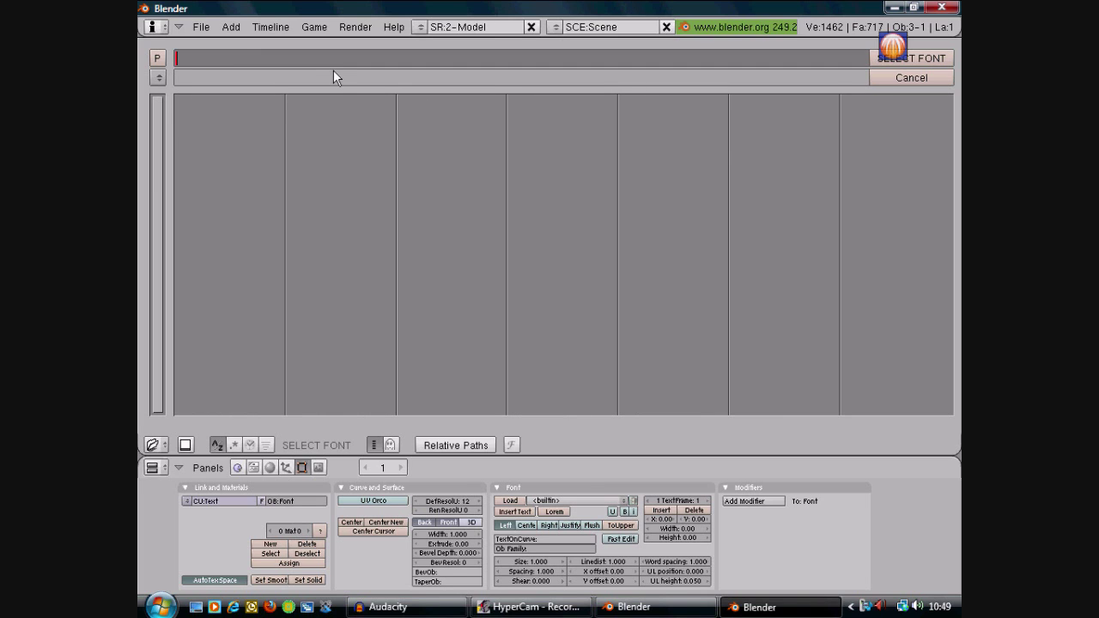
{"action": "type", "text": "windows /fonts"}
{"action": "key", "text": "Return"}
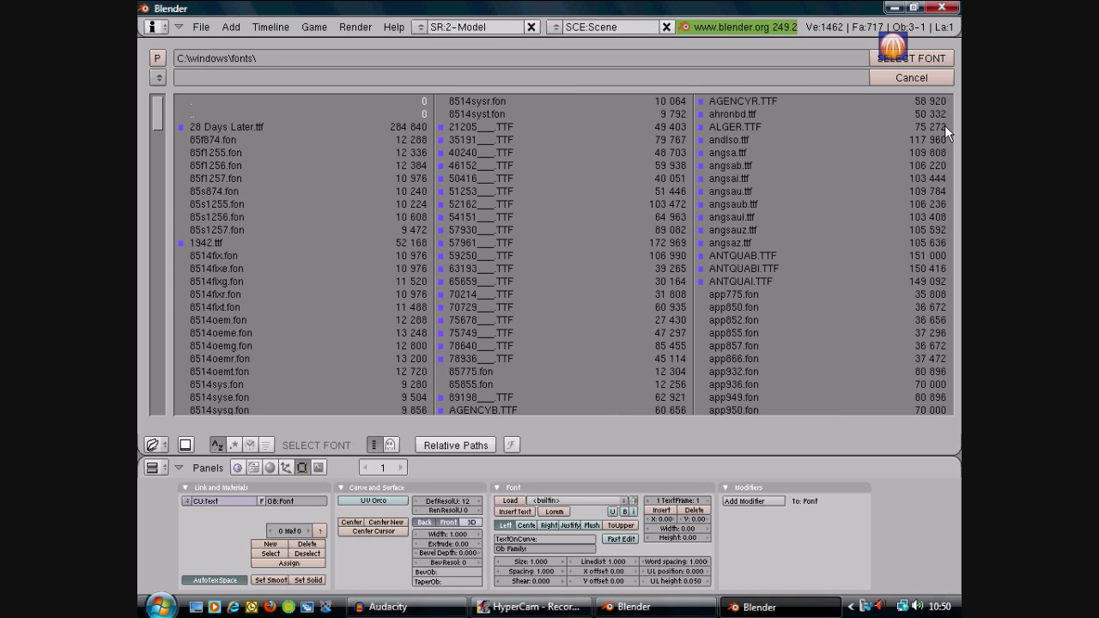
- Load Harabara.ttf as the text's font and set the extrude depth to 0.10
{"action": "scroll", "coordinate": [338, 277], "scroll_direction": "down", "scroll_amount": 10}
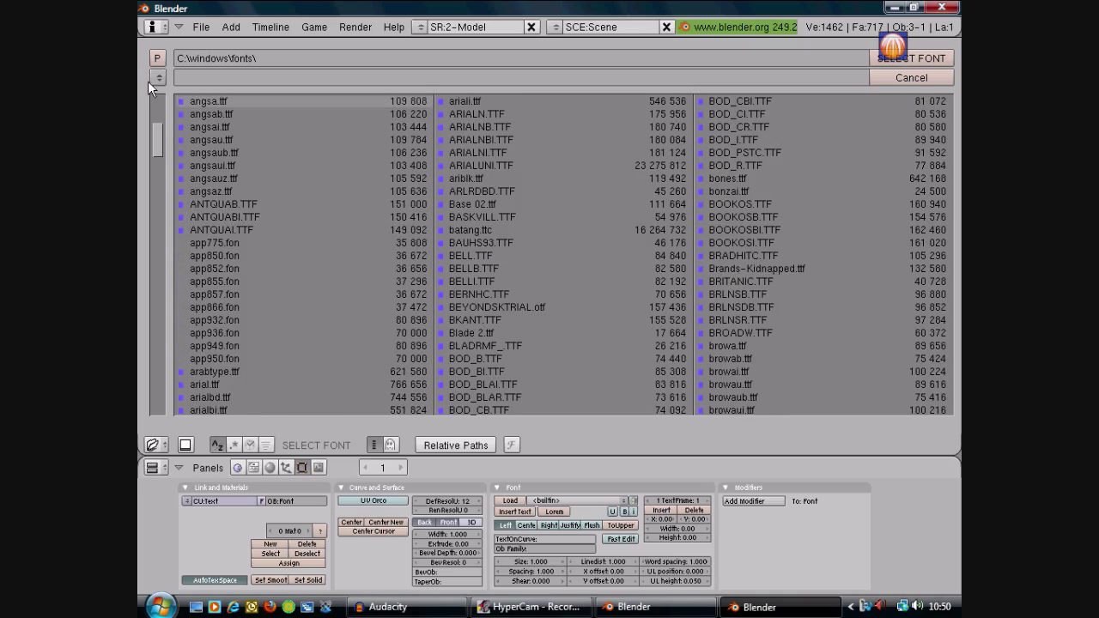
{"action": "left_click_drag", "start_coordinate": [156, 139], "coordinate": [154, 265]}
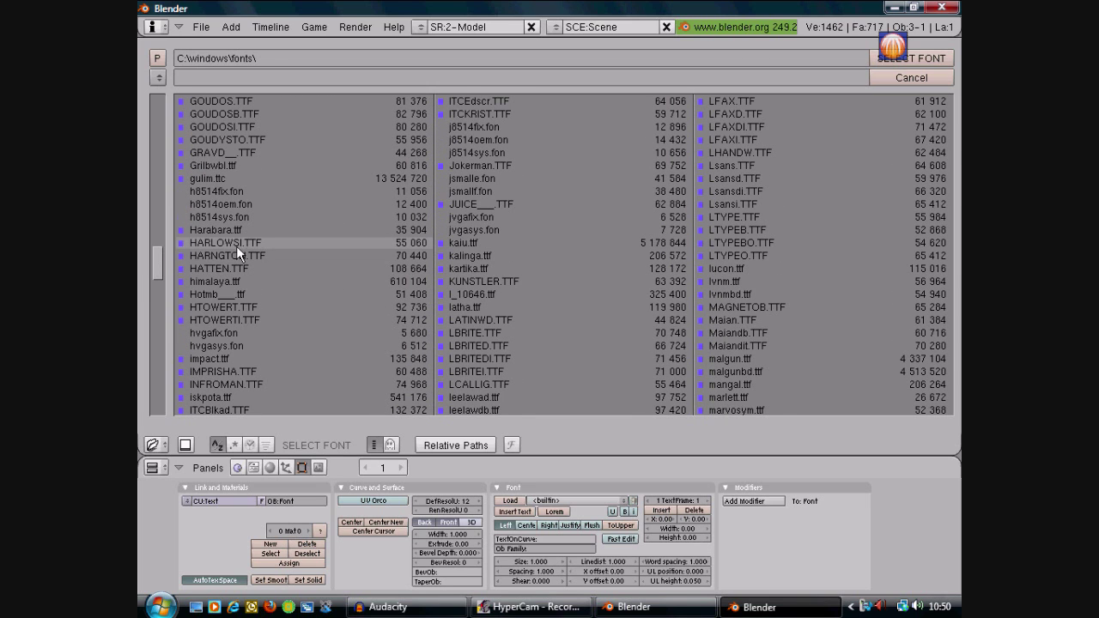
{"action": "left_click", "coordinate": [265, 228]}
{"action": "left_click", "coordinate": [932, 59]}
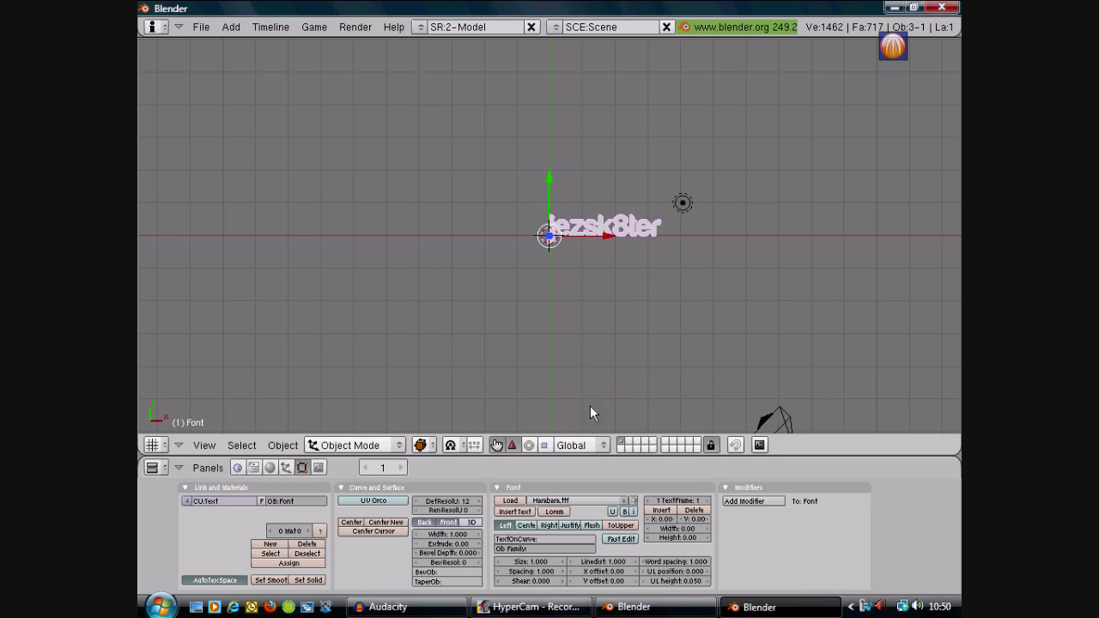
{"action": "left_click", "coordinate": [471, 544]}
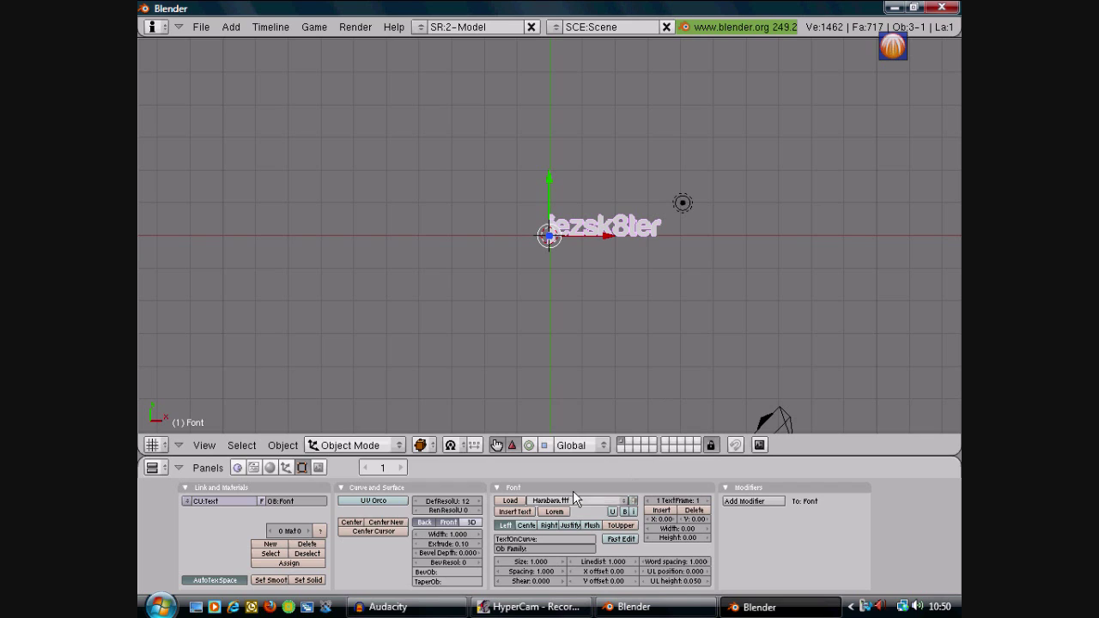
- In the World settings, set the horizon colour to a very dark, near-black blue
{"action": "left_click", "coordinate": [270, 468]}
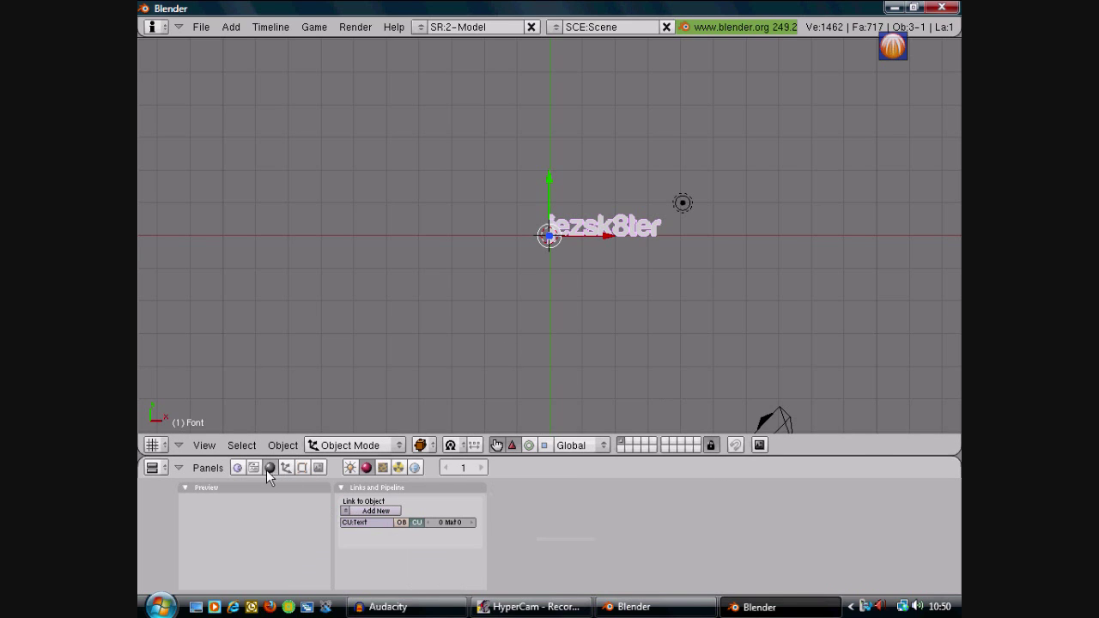
{"action": "left_click", "coordinate": [416, 470]}
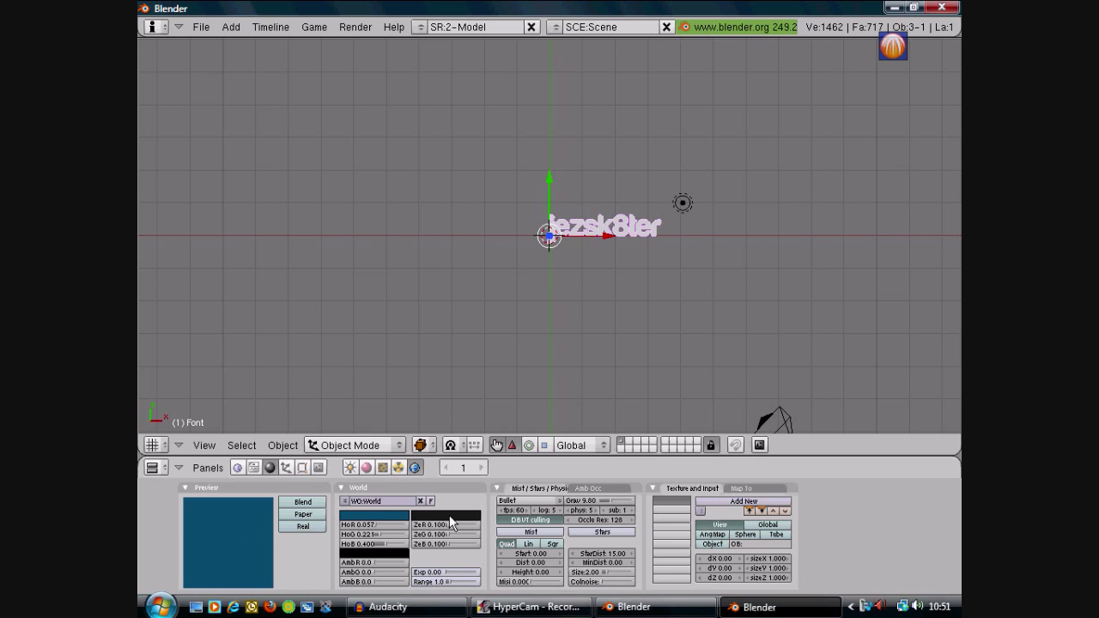
{"action": "left_click", "coordinate": [388, 516]}
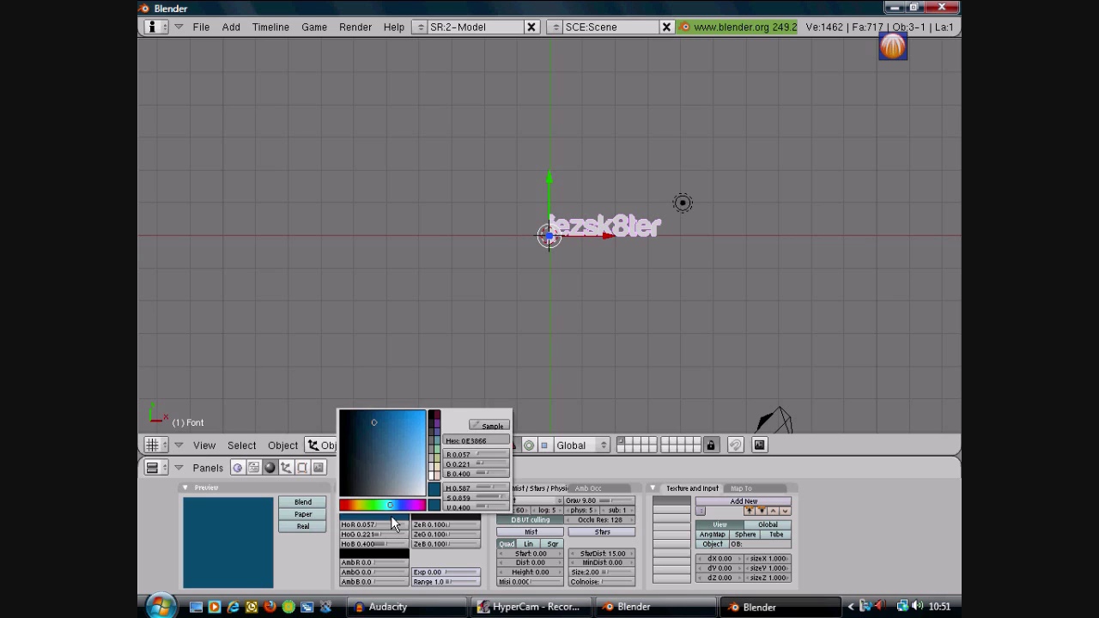
{"action": "left_click", "coordinate": [344, 413]}
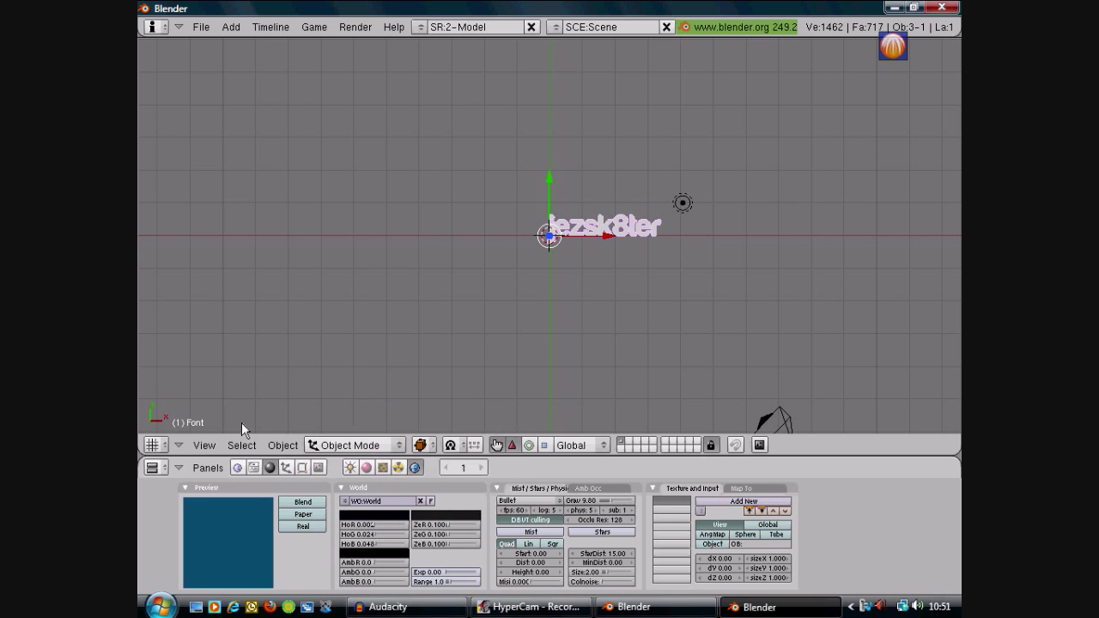
{"action": "left_click", "coordinate": [349, 515]}
{"action": "left_click", "coordinate": [347, 420]}
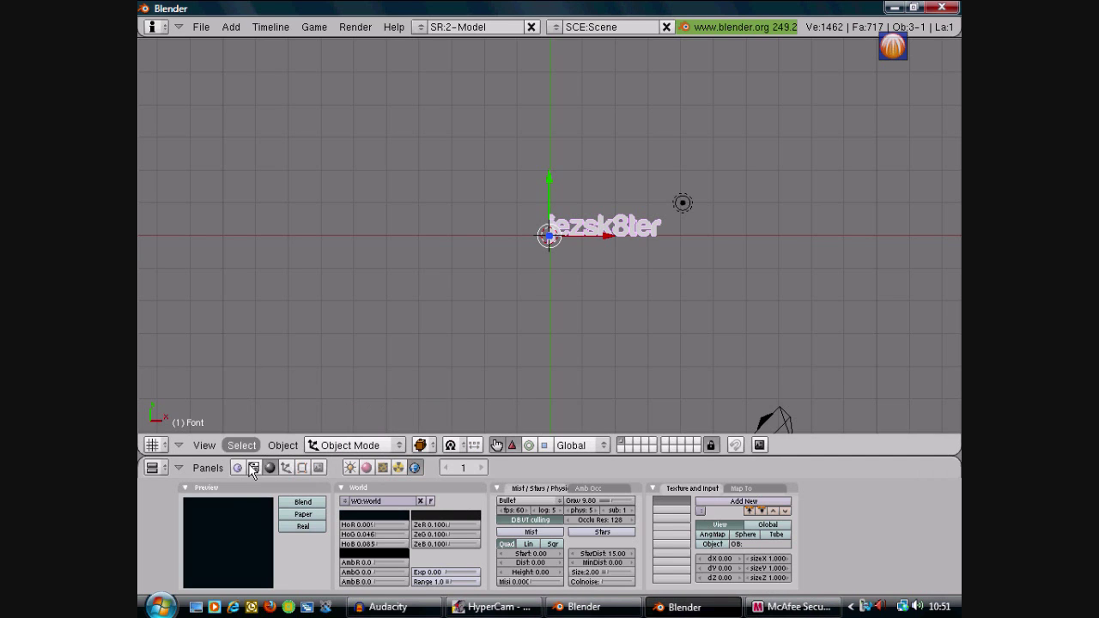
- Set the ambient light to a 0.9 light grey and render the frame
{"action": "left_click", "coordinate": [382, 552]}
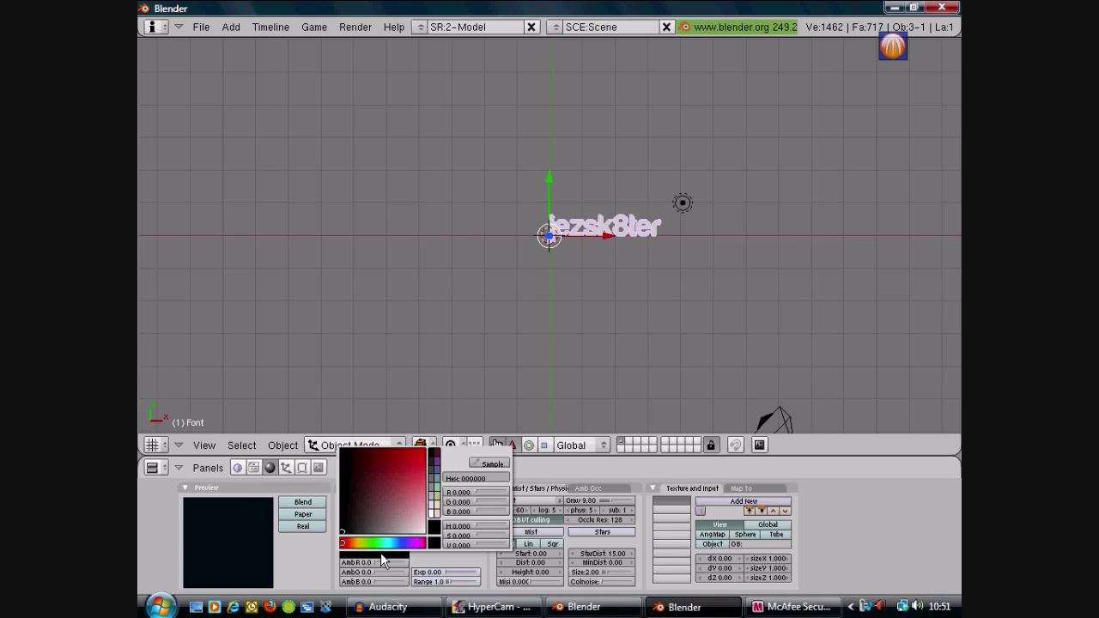
{"action": "left_click", "coordinate": [435, 511]}
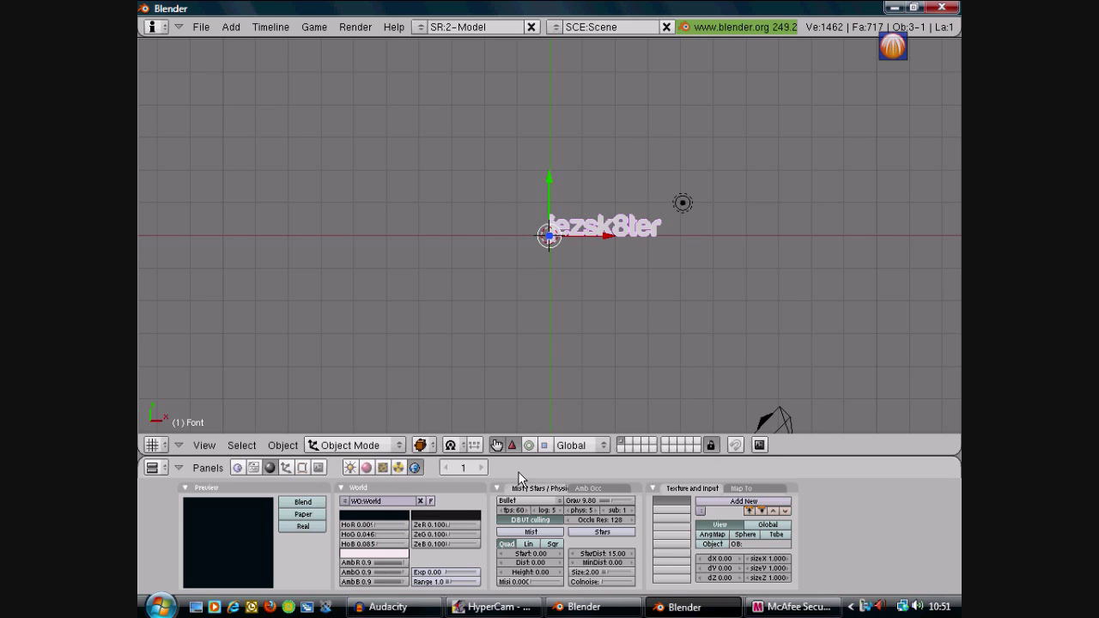
{"action": "key", "text": "F12"}
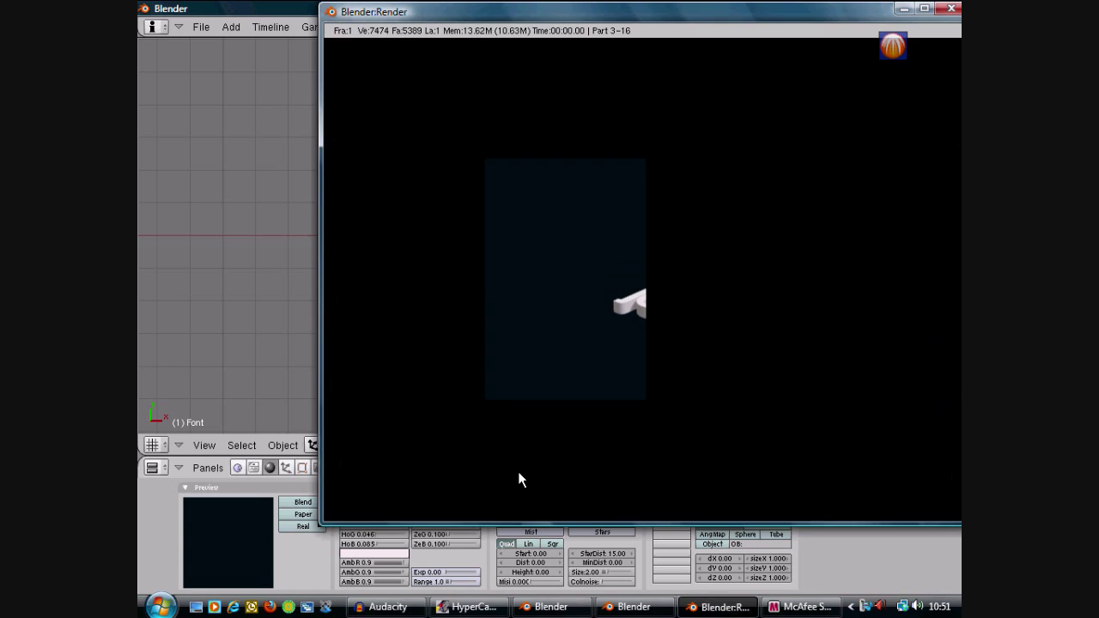
- Inspect the white 3D lettering on the dark blue render, then close the render window
{"action": "scroll", "coordinate": [808, 375], "scroll_direction": "up", "scroll_amount": 3}
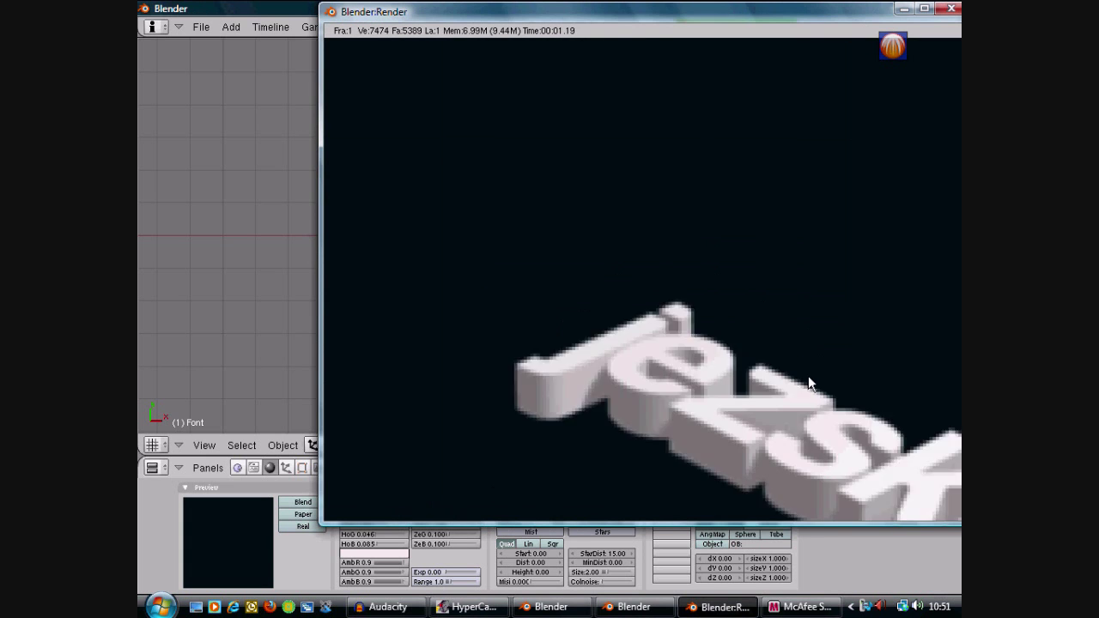
{"action": "scroll", "coordinate": [723, 368], "scroll_direction": "down", "scroll_amount": 1}
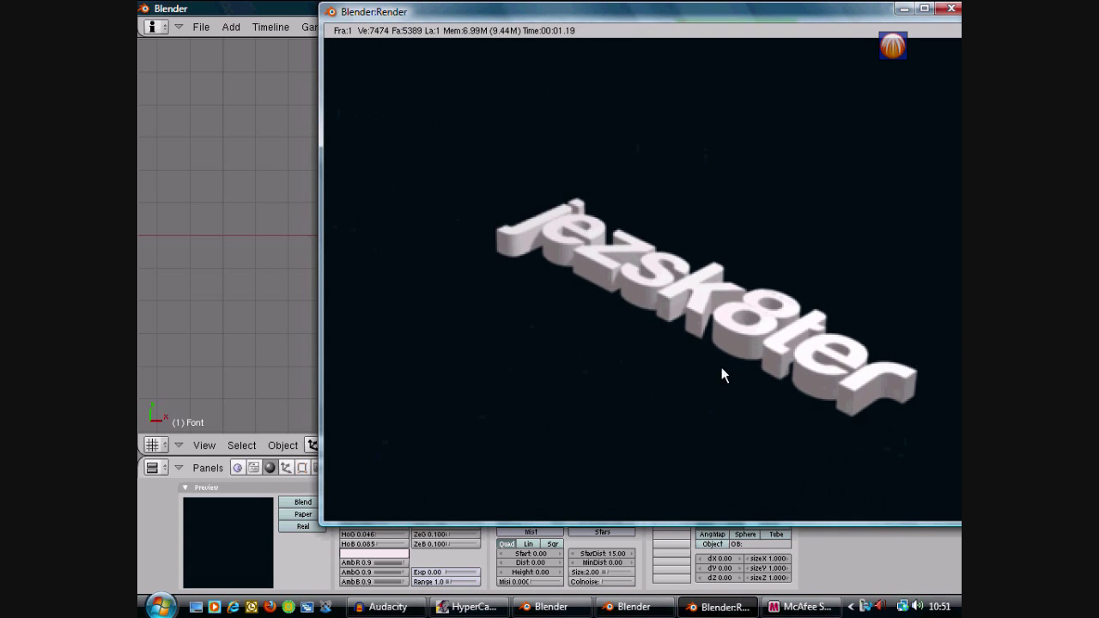
{"action": "scroll", "coordinate": [547, 340], "scroll_direction": "up", "scroll_amount": 1}
{"action": "scroll", "coordinate": [788, 355], "scroll_direction": "down", "scroll_amount": 1}
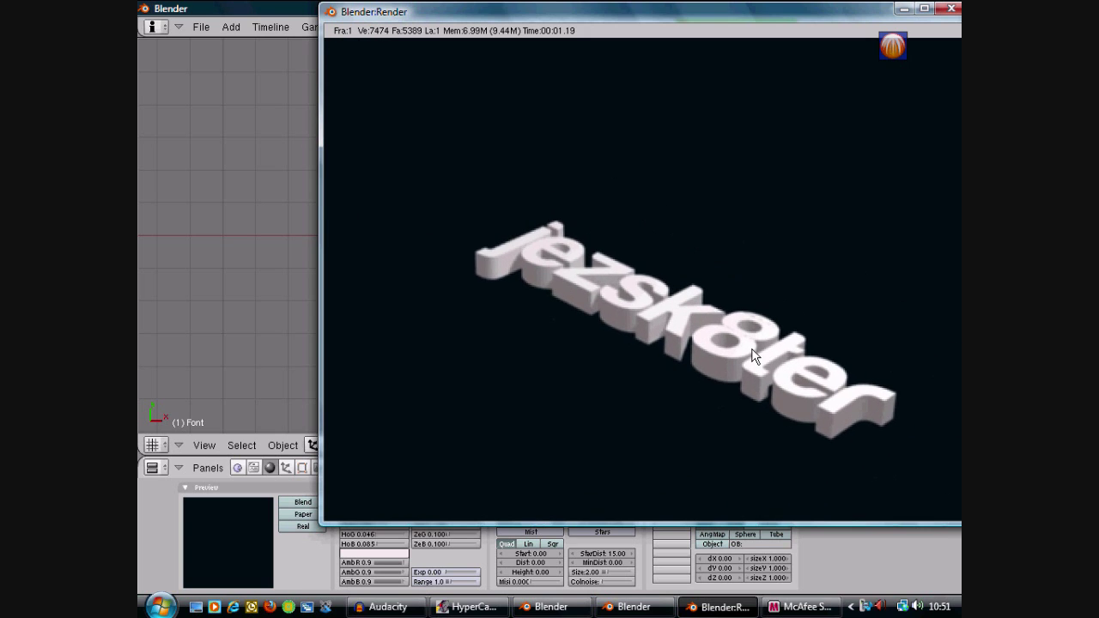
{"action": "scroll", "coordinate": [740, 335], "scroll_direction": "down", "scroll_amount": 1}
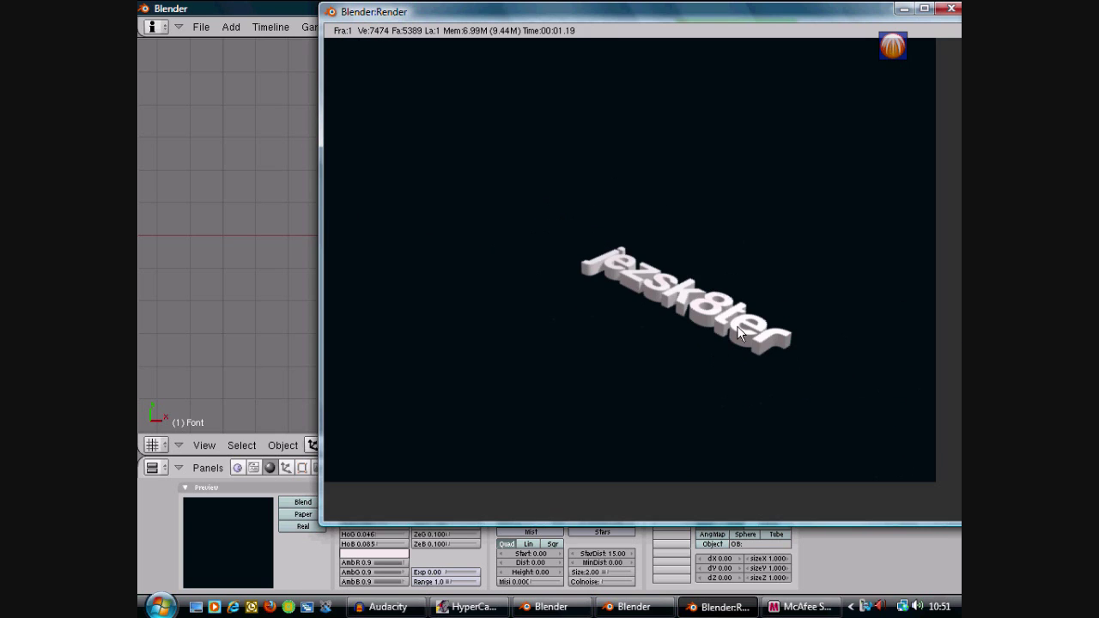
{"action": "left_click", "coordinate": [952, 9]}
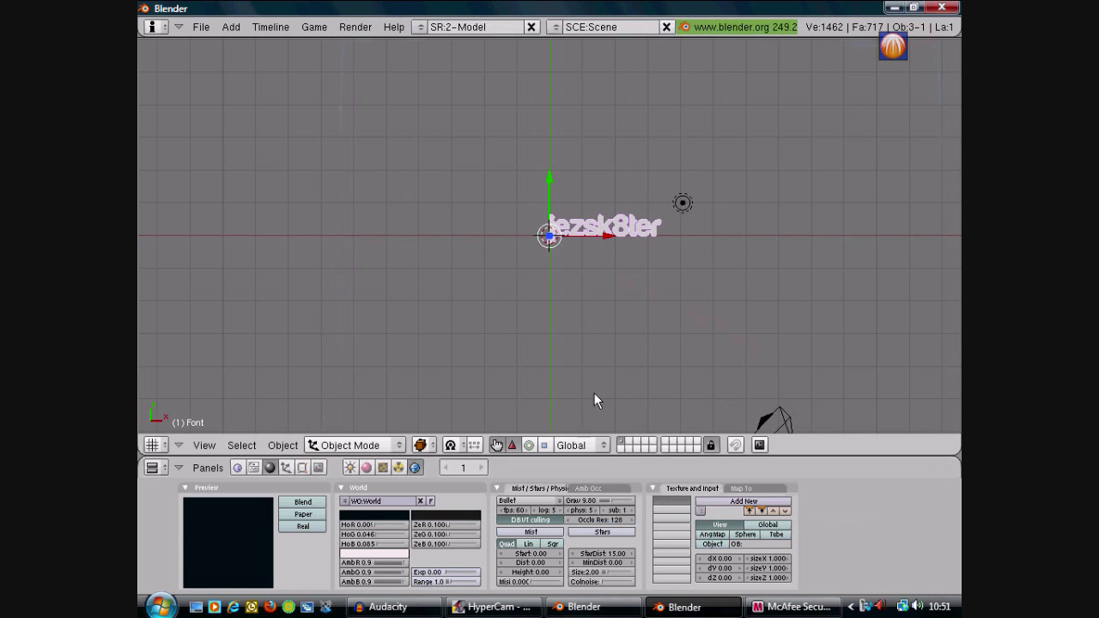
- Split the 3D view and turn the new thin area into a Timeline
{"action": "left_click", "coordinate": [303, 469]}
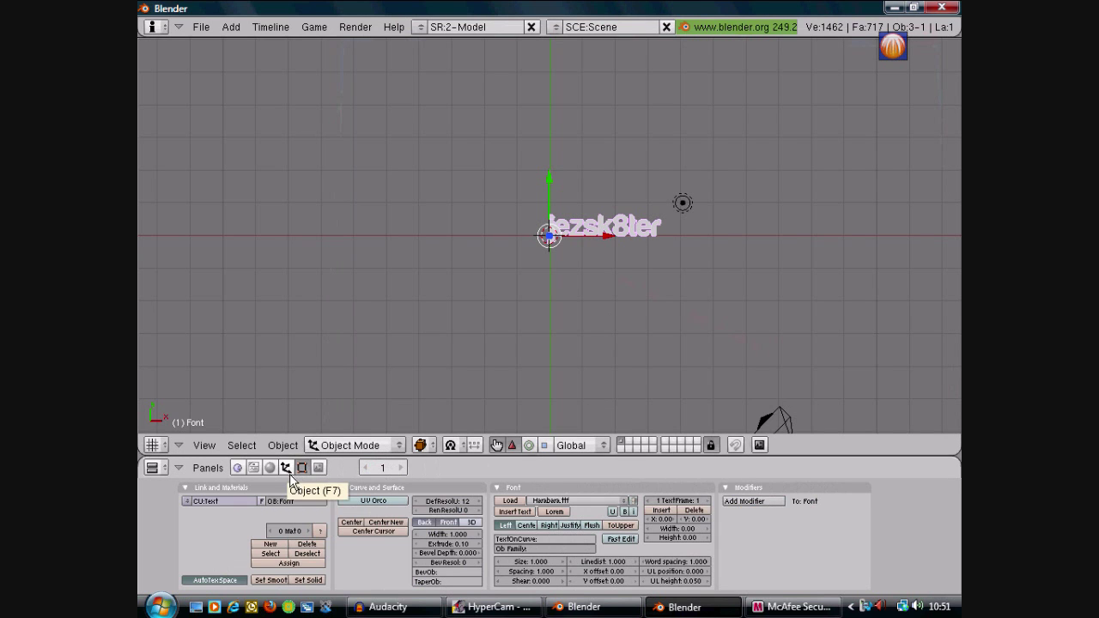
{"action": "left_click", "coordinate": [319, 468]}
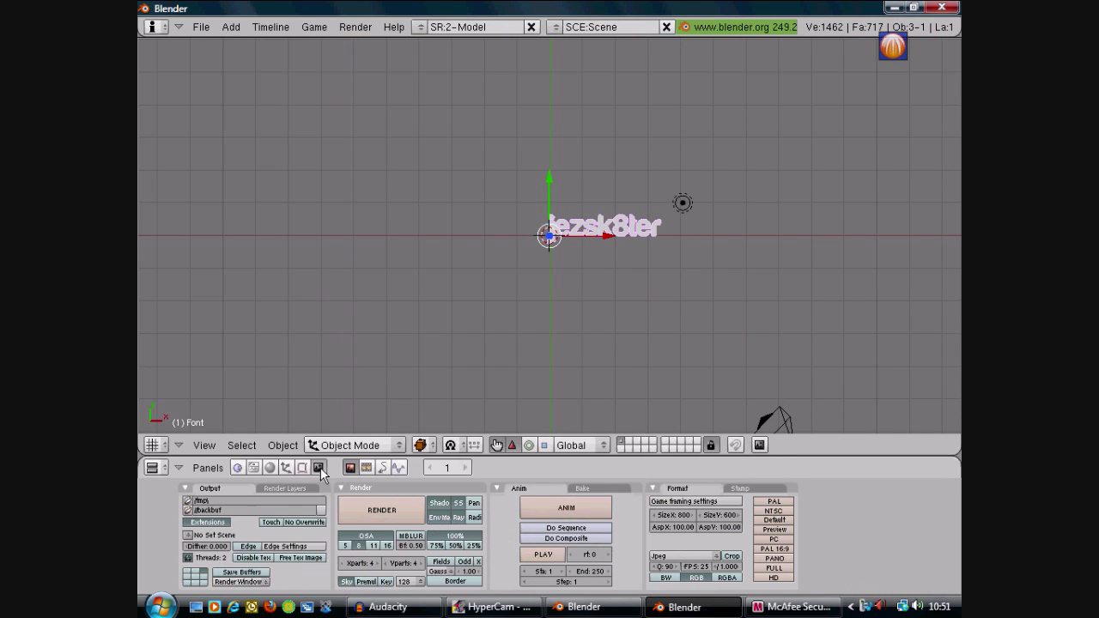
{"action": "right_click", "coordinate": [143, 404]}
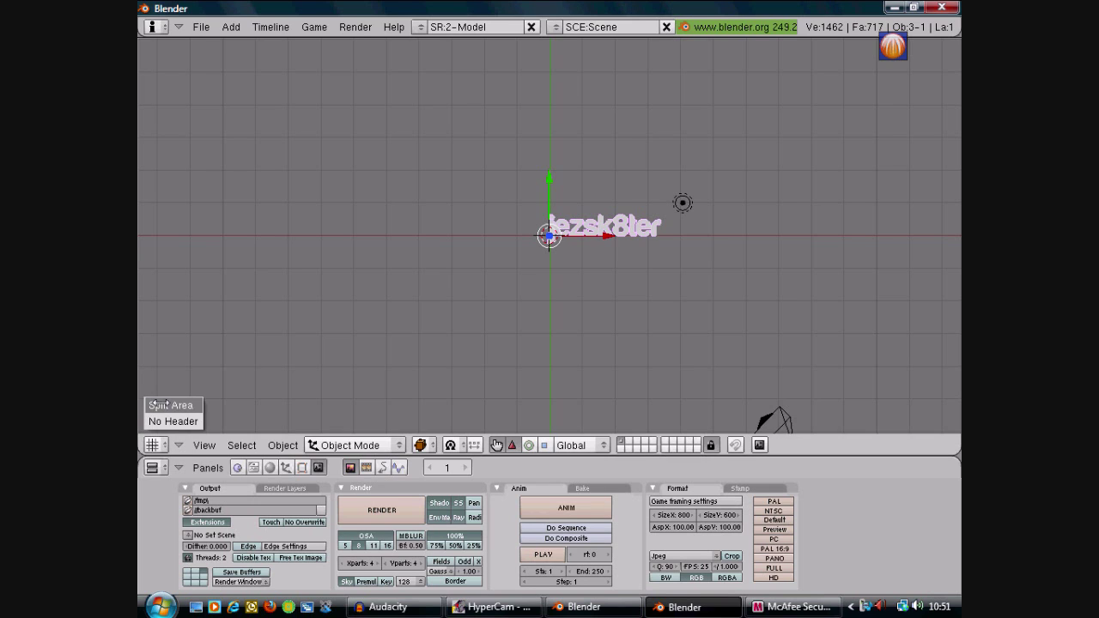
{"action": "left_click", "coordinate": [159, 404]}
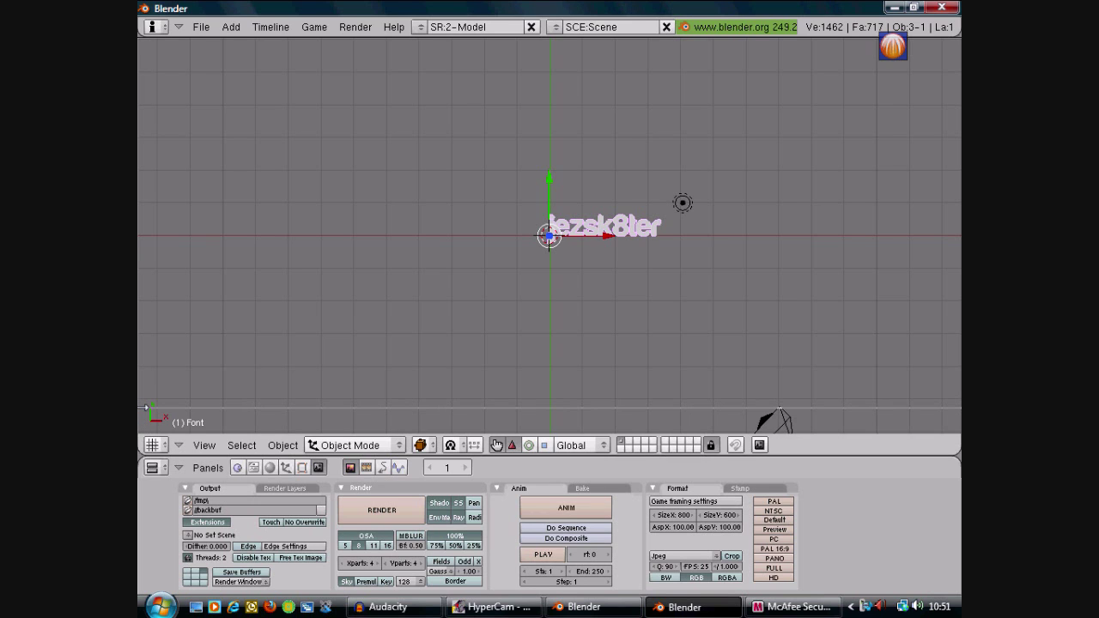
{"action": "left_click", "coordinate": [142, 406]}
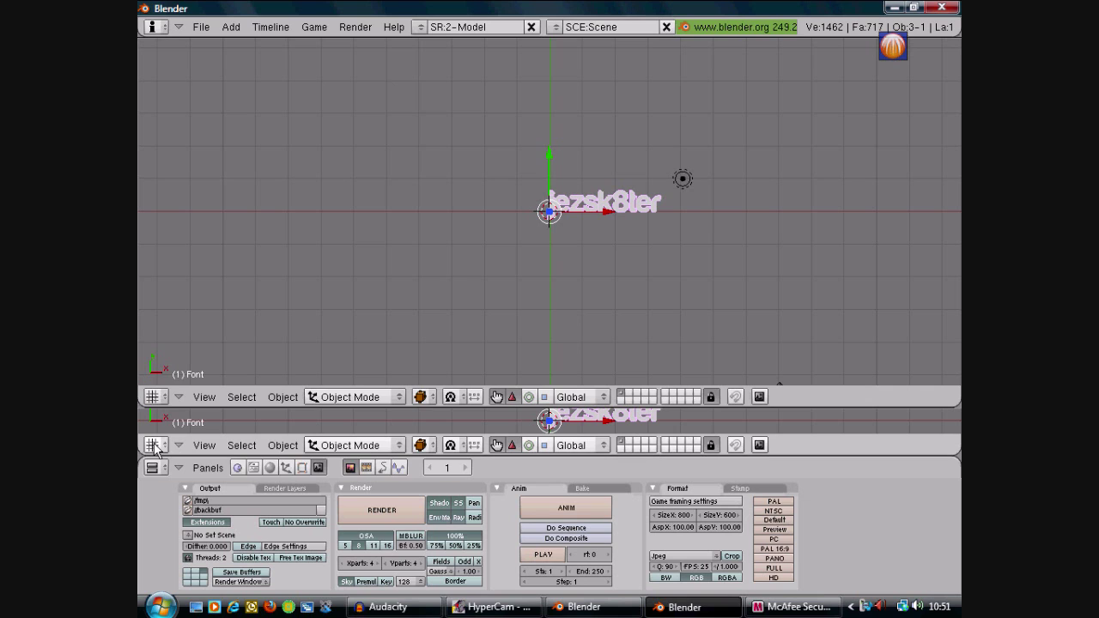
{"action": "left_click", "coordinate": [154, 446]}
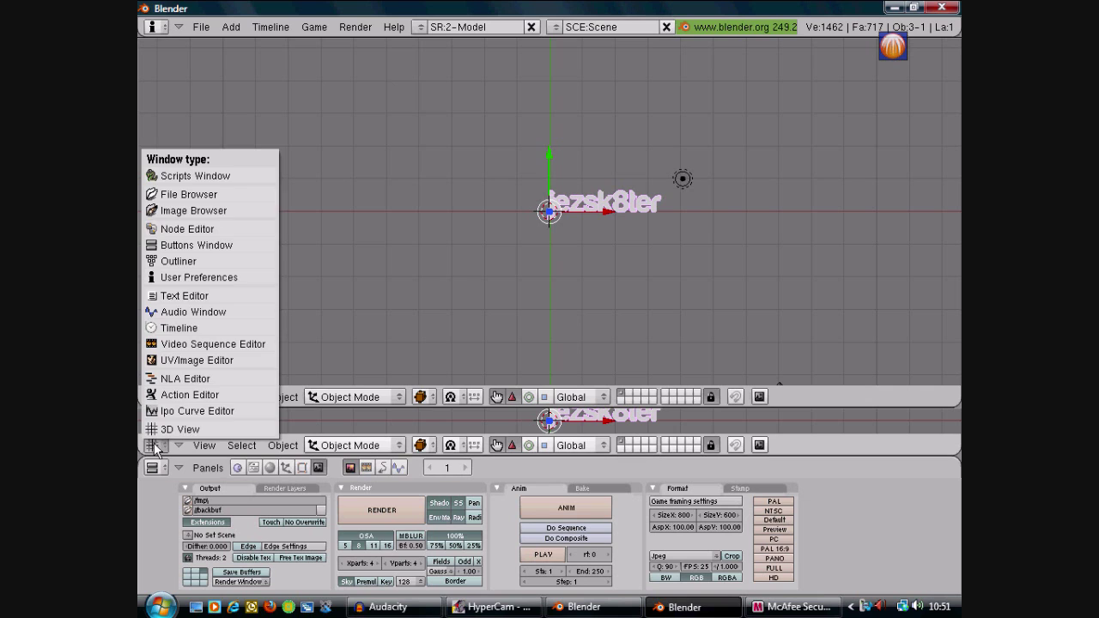
{"action": "left_click", "coordinate": [212, 327]}
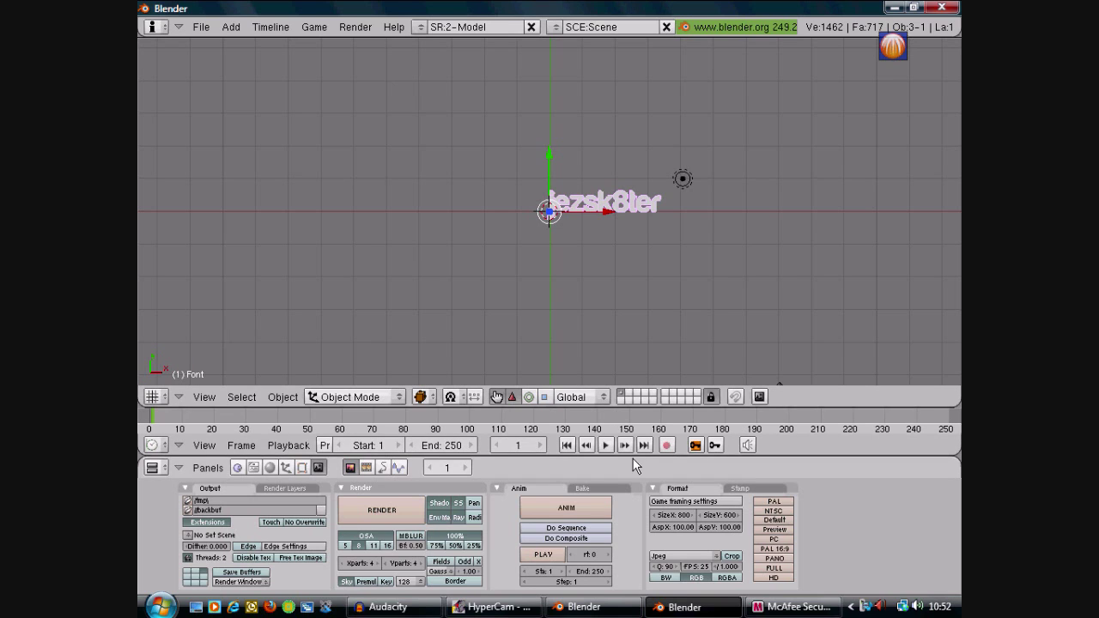
- Set the animation's End frame to 90
{"action": "left_click", "coordinate": [458, 449]}
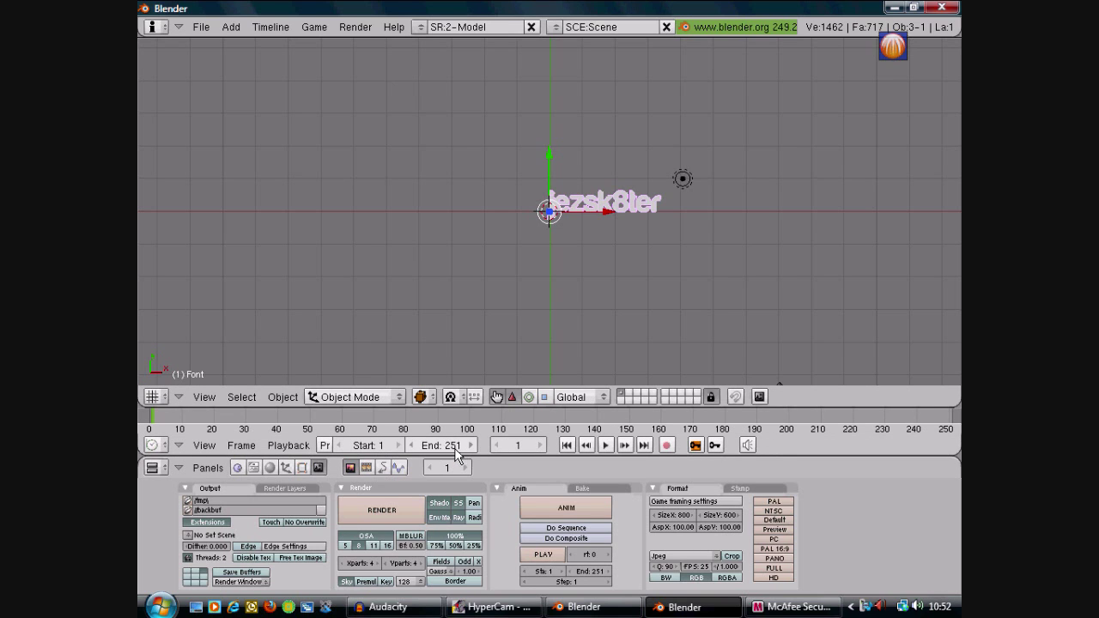
{"action": "left_click_drag", "start_coordinate": [459, 448], "coordinate": [455, 455]}
{"action": "left_click_drag", "start_coordinate": [445, 456], "coordinate": [470, 444]}
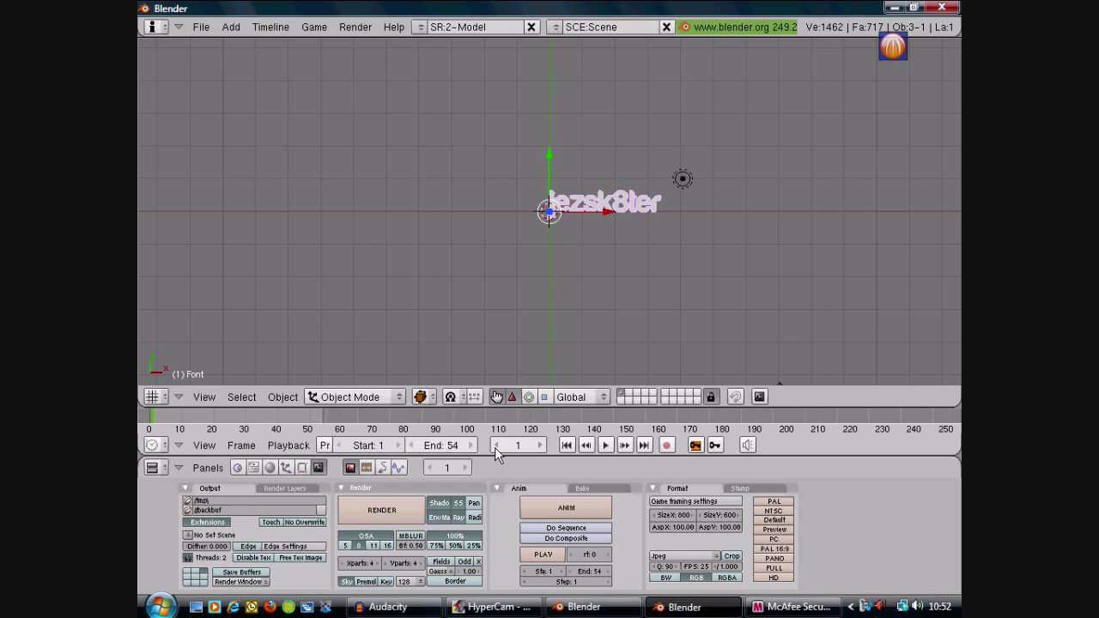
{"action": "left_click", "coordinate": [469, 445]}
{"action": "left_click", "coordinate": [469, 445]}
{"action": "left_click", "coordinate": [470, 444]}
{"action": "left_click", "coordinate": [469, 444]}
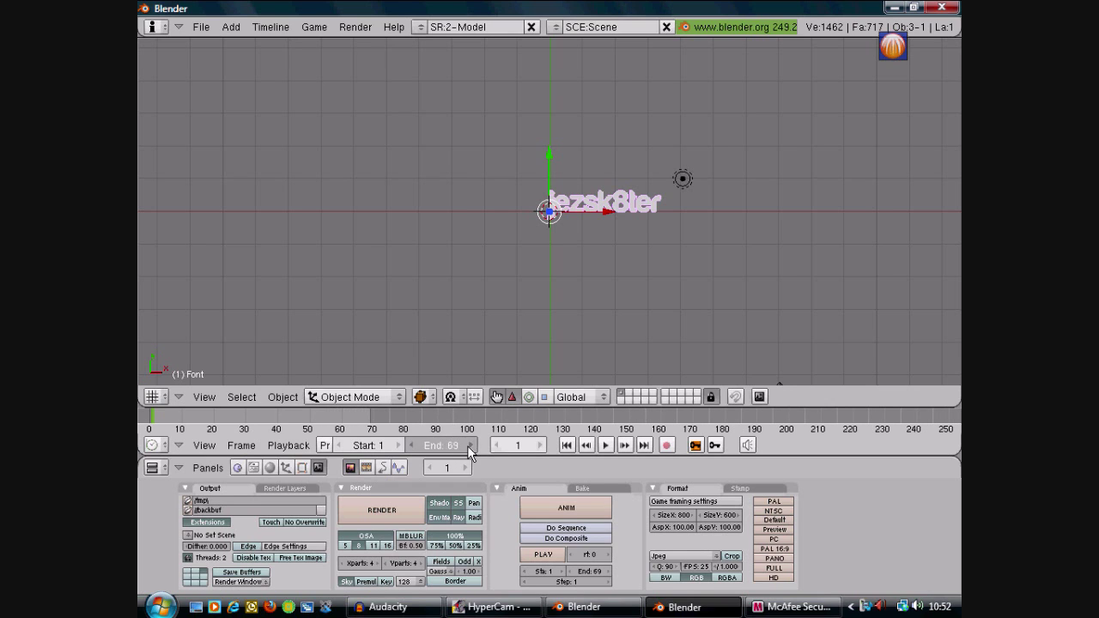
{"action": "left_click", "coordinate": [470, 445]}
{"action": "left_click", "coordinate": [469, 445]}
{"action": "left_click", "coordinate": [469, 445]}
{"action": "left_click", "coordinate": [470, 445]}
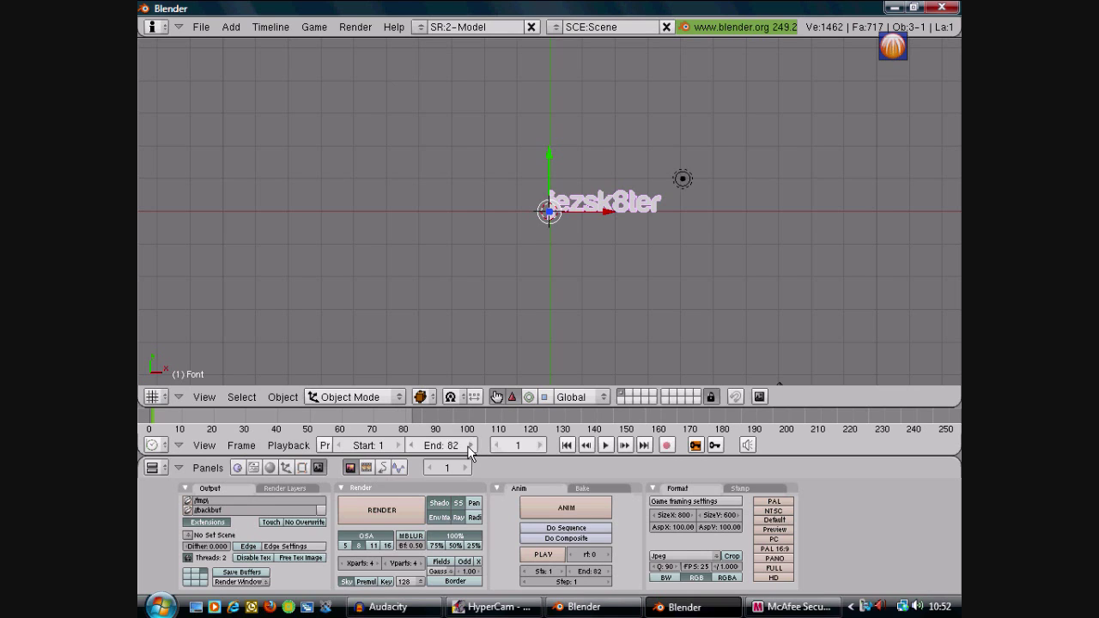
{"action": "left_click", "coordinate": [470, 445]}
{"action": "left_click", "coordinate": [470, 445]}
{"action": "left_click", "coordinate": [469, 445]}
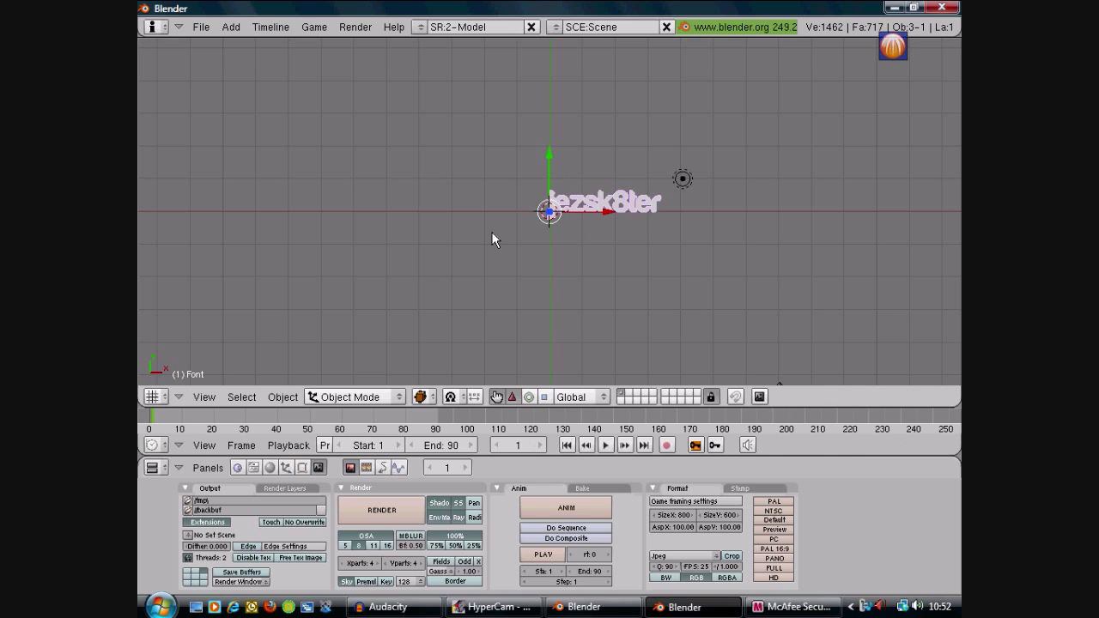
- Add a camera, Camera.001, and drag it along X and Y over the jezsk8ter text
{"action": "key", "text": "space"}
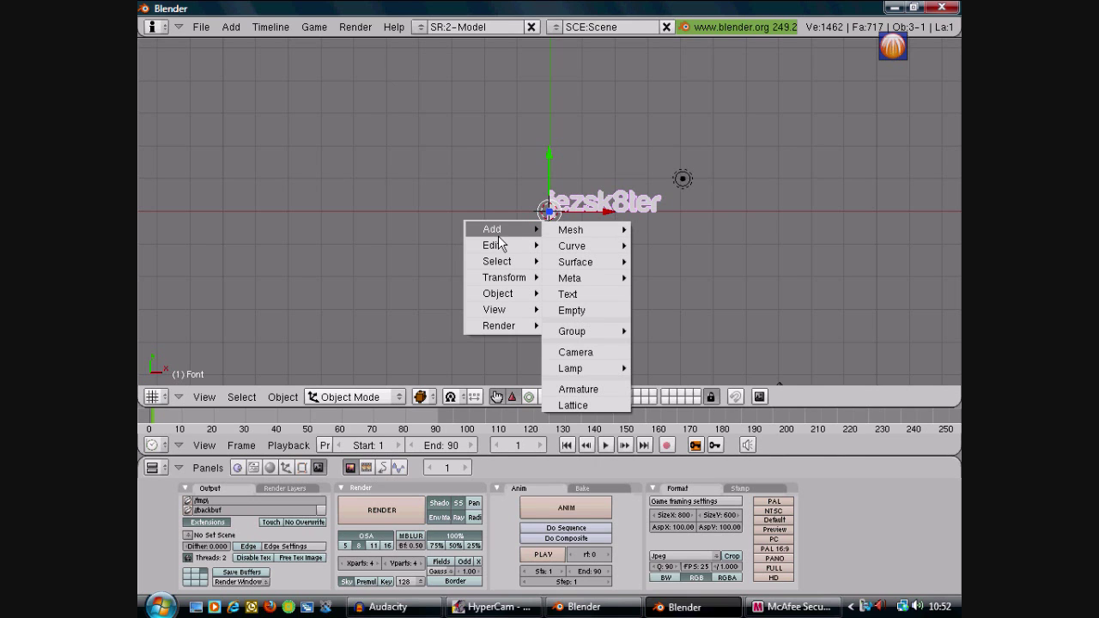
{"action": "left_click", "coordinate": [588, 353]}
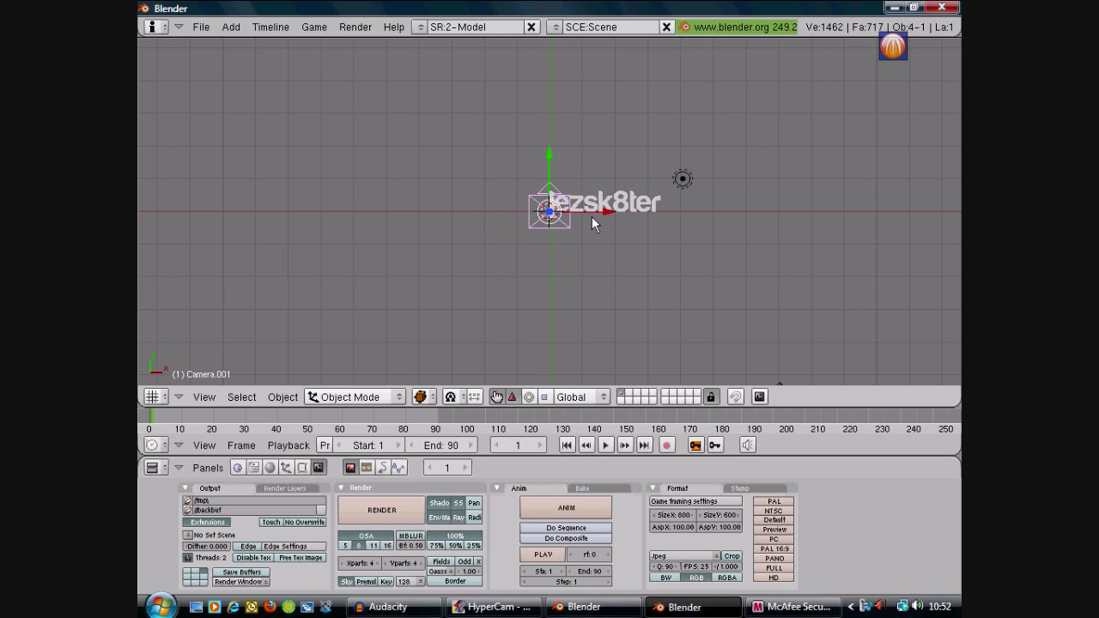
{"action": "left_click_drag", "start_coordinate": [611, 209], "coordinate": [657, 222]}
{"action": "left_click_drag", "start_coordinate": [597, 170], "coordinate": [603, 144]}
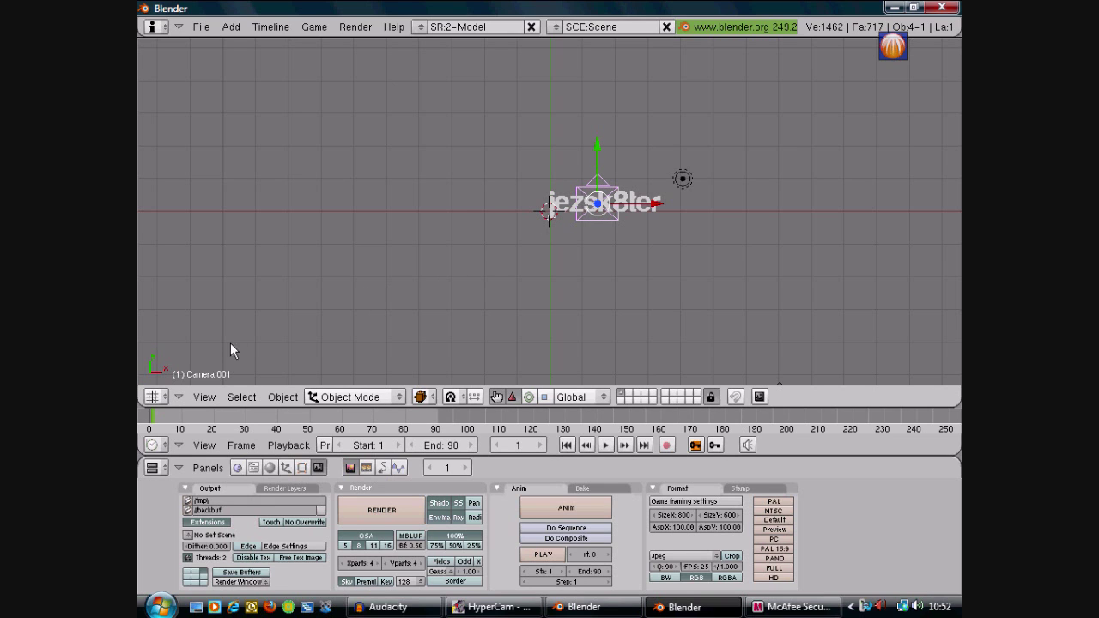
- Switch to camera view and raise the new camera about 2 units along Z
{"action": "left_click", "coordinate": [205, 398]}
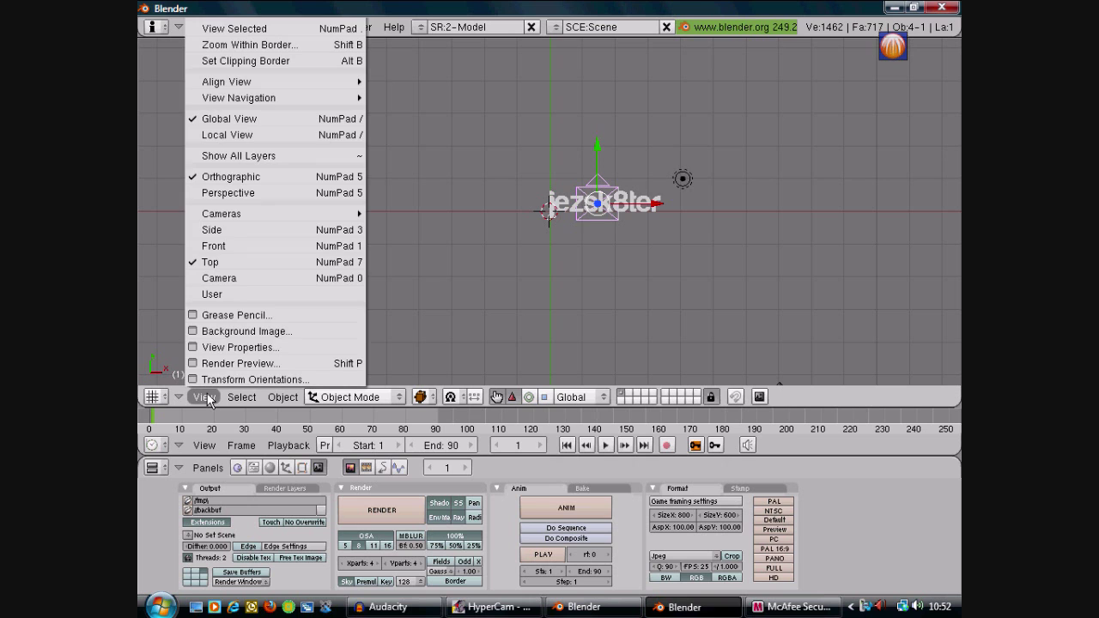
{"action": "left_click", "coordinate": [258, 279]}
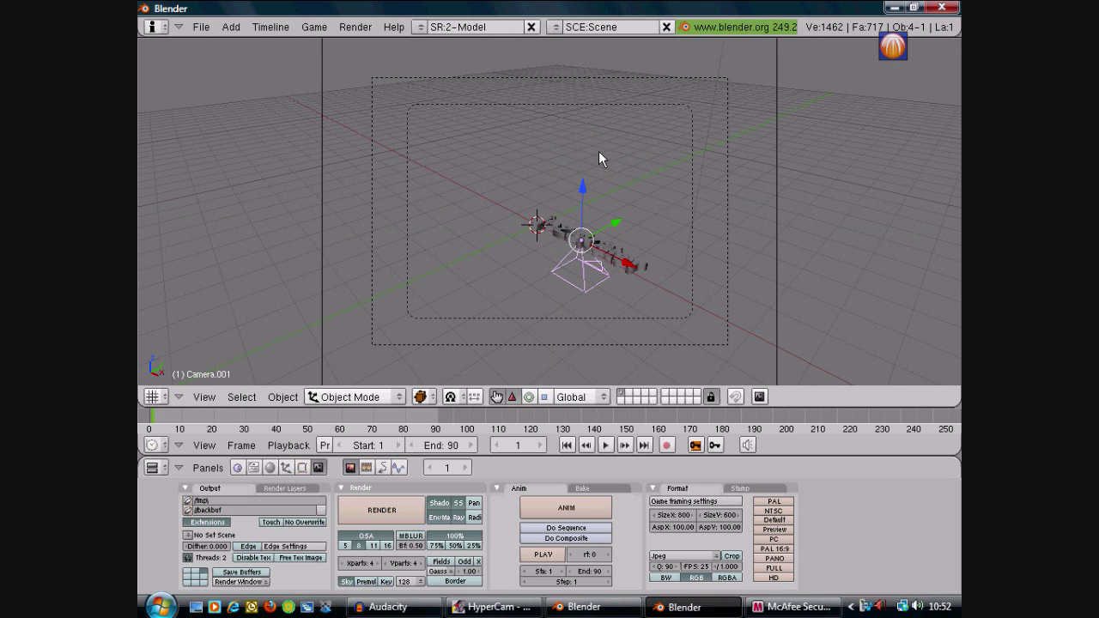
{"action": "scroll", "coordinate": [601, 163], "scroll_direction": "down", "scroll_amount": 4}
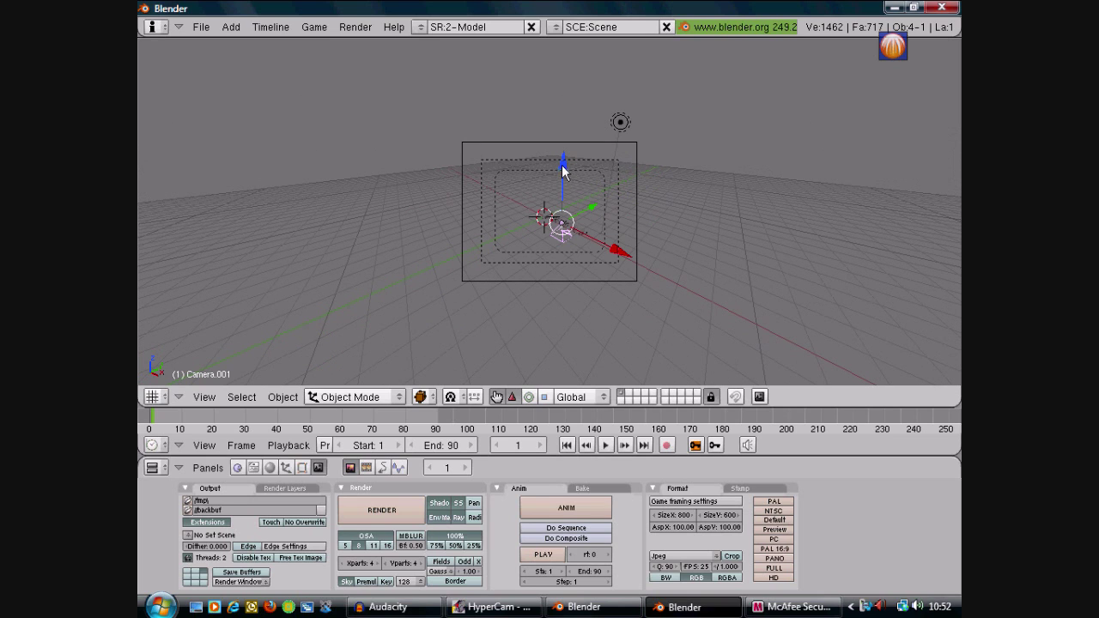
{"action": "left_click_drag", "start_coordinate": [564, 171], "coordinate": [567, 19]}
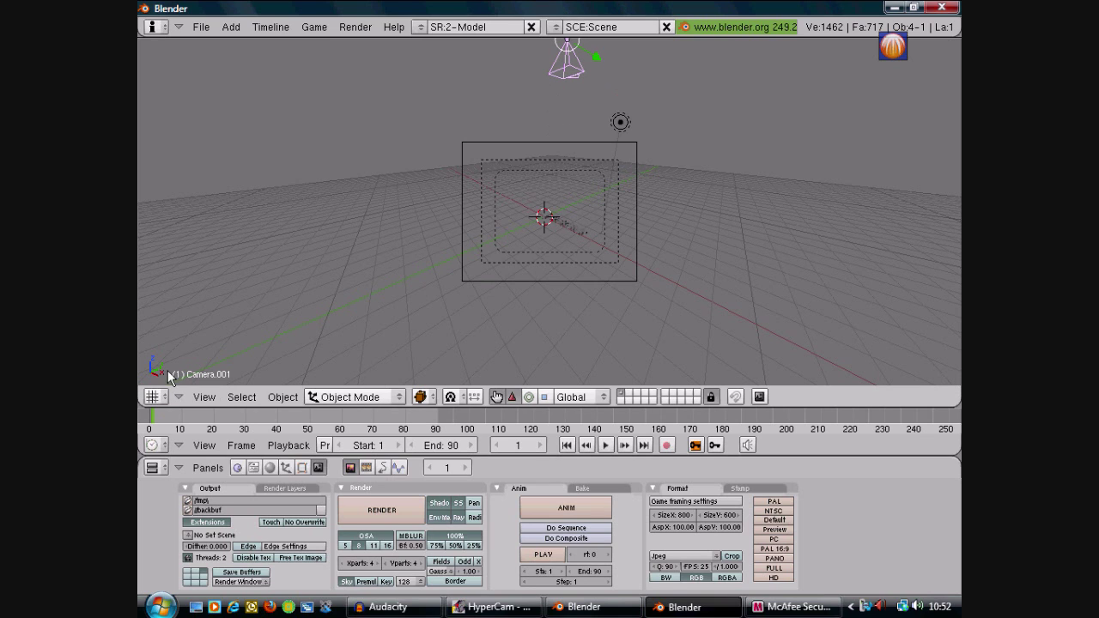
- Set Camera.001 as the scene's active camera
{"action": "left_click", "coordinate": [204, 397]}
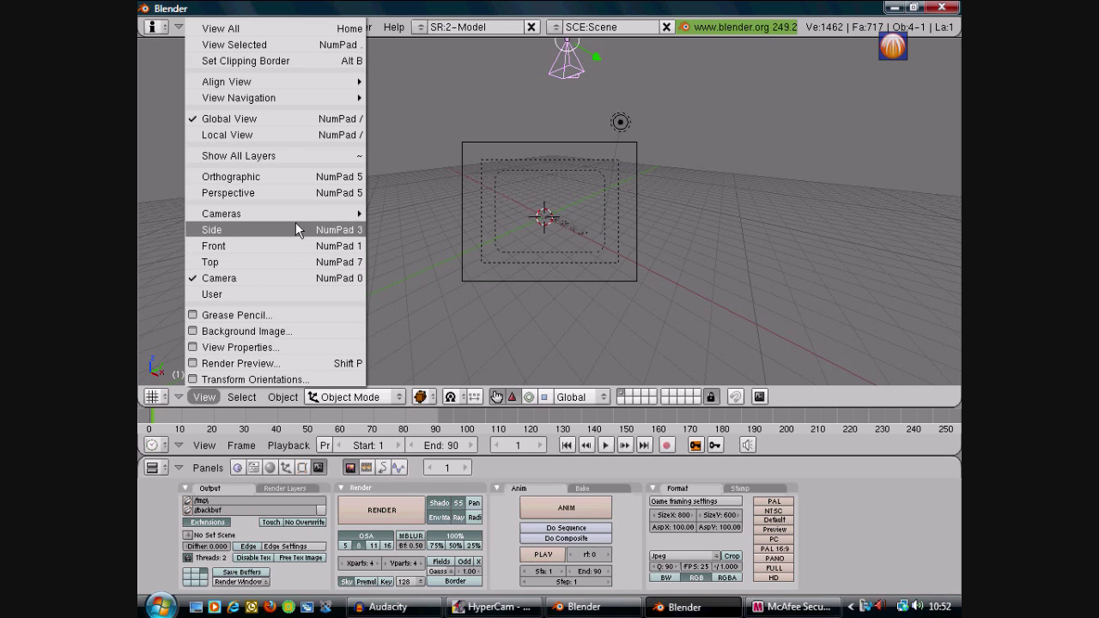
{"action": "mouse_move", "coordinate": [300, 216]}
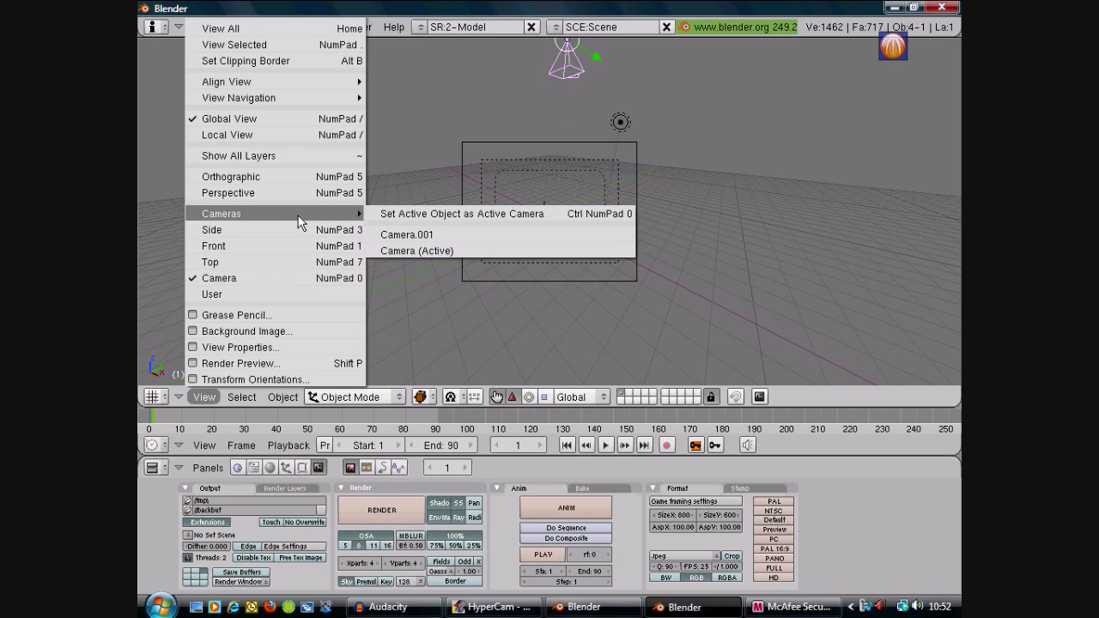
{"action": "left_click", "coordinate": [405, 237]}
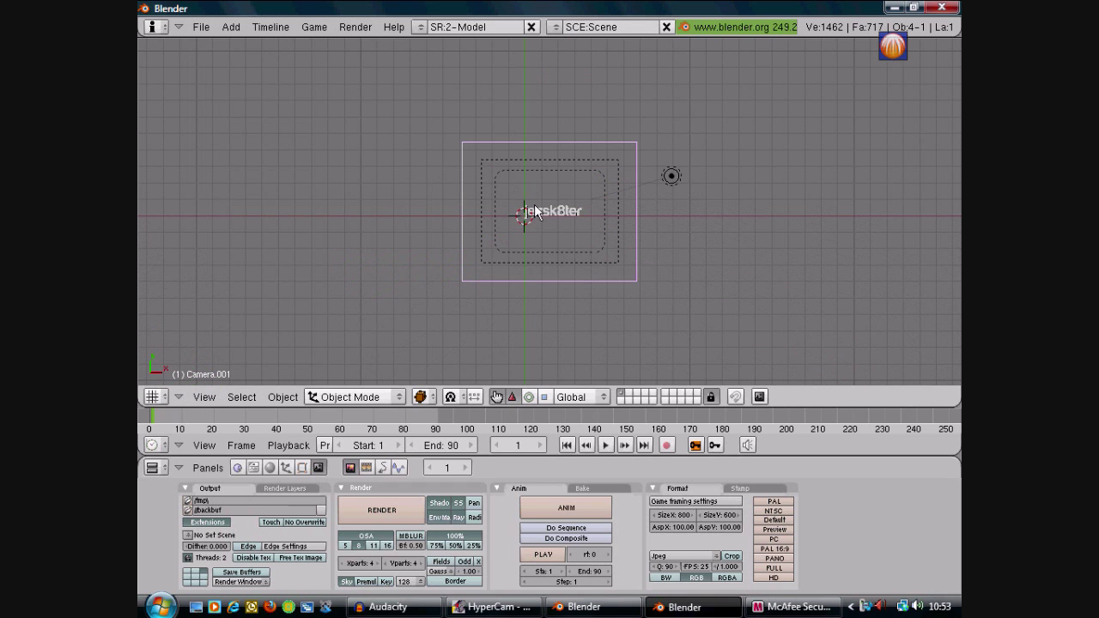
- Select the jezsk8ter text and slide it left on X until it leaves Camera.001's view
{"action": "scroll", "coordinate": [561, 211], "scroll_direction": "up", "scroll_amount": 4}
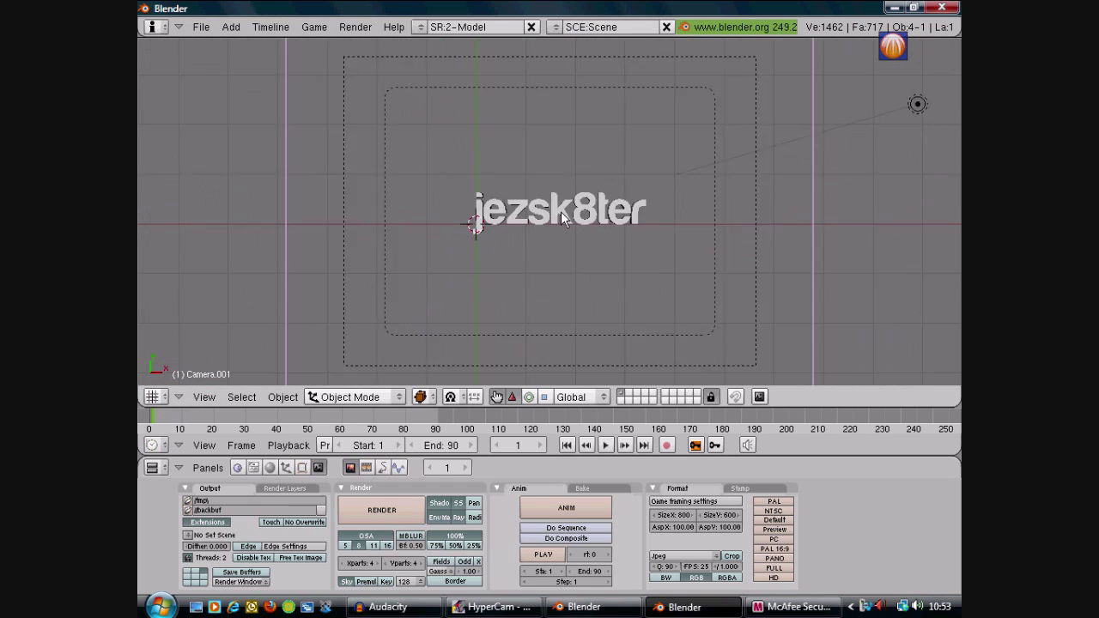
{"action": "scroll", "coordinate": [561, 212], "scroll_direction": "down", "scroll_amount": 2}
{"action": "scroll", "coordinate": [561, 216], "scroll_direction": "up", "scroll_amount": 2}
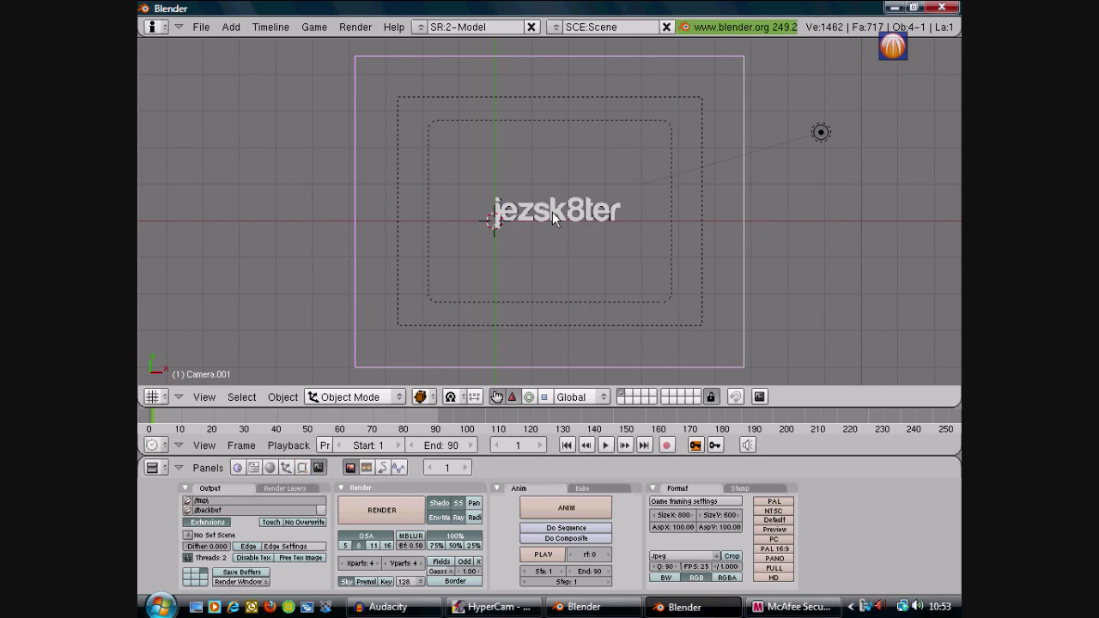
{"action": "right_click", "coordinate": [552, 211]}
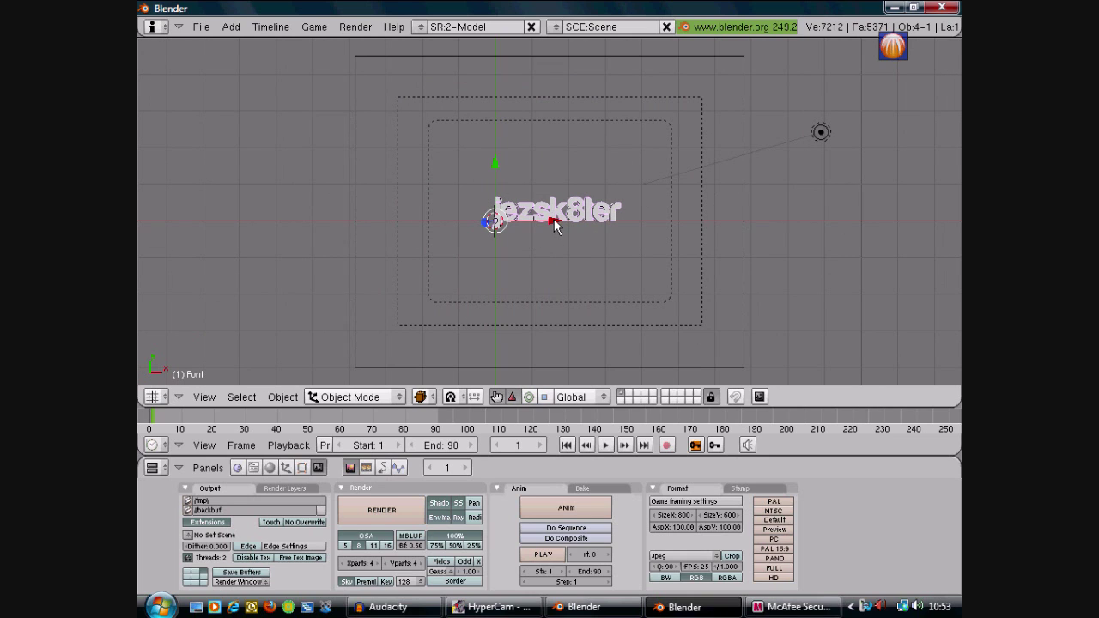
{"action": "key", "text": "g"}
{"action": "key", "text": "x"}
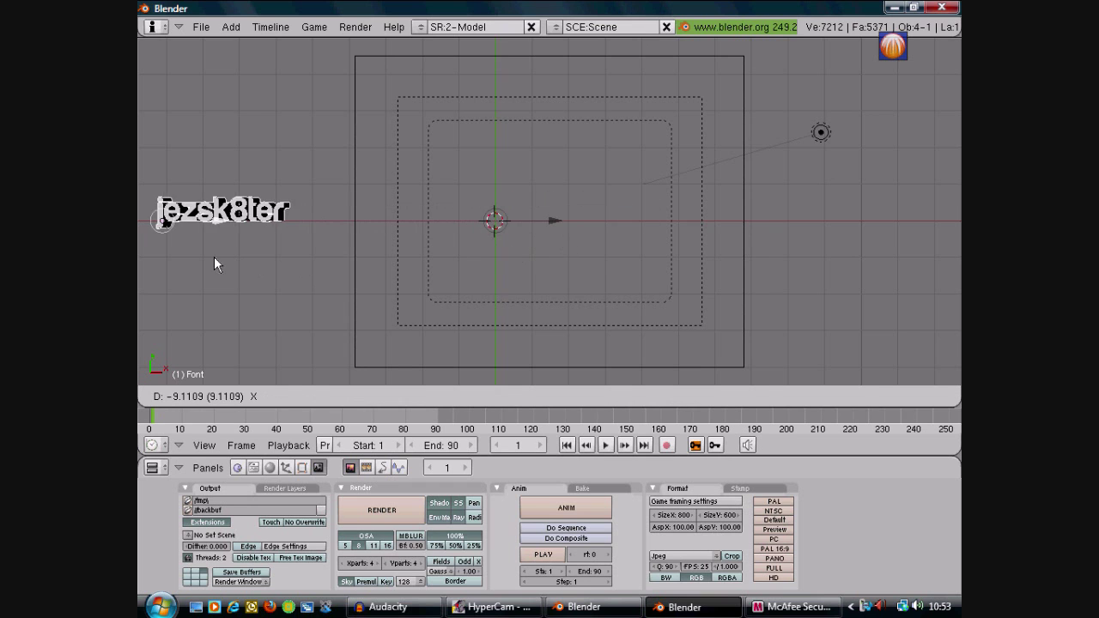
{"action": "left_click", "coordinate": [214, 257]}
{"action": "scroll", "coordinate": [219, 253], "scroll_direction": "down", "scroll_amount": 3}
{"action": "left_click_drag", "start_coordinate": [397, 216], "coordinate": [347, 226]}
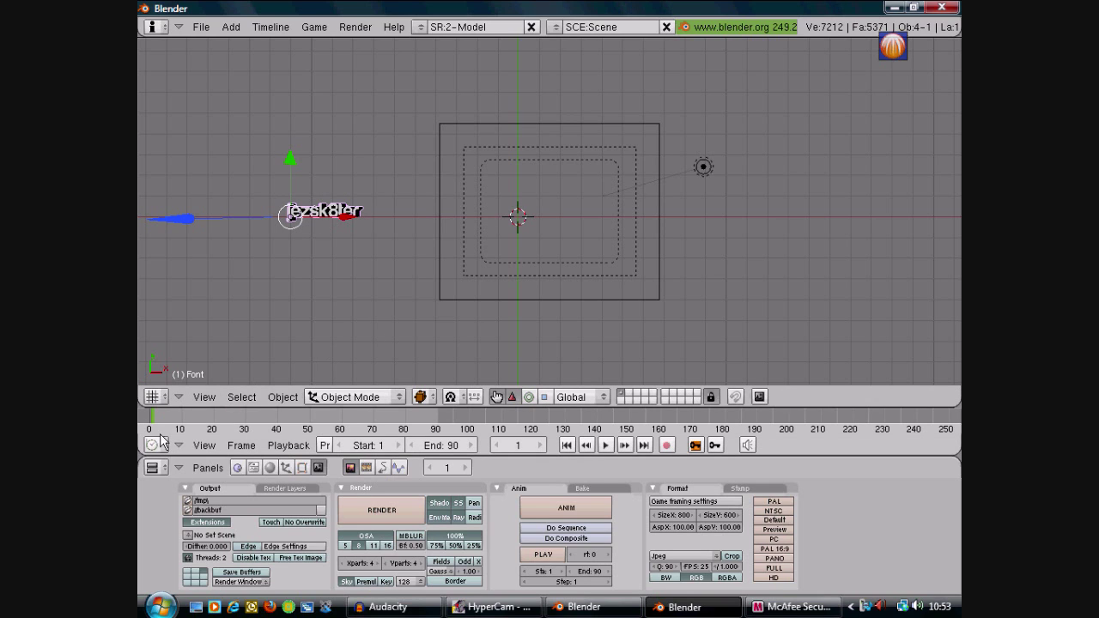
- Turn on automatic keyframing in Add/Replace mode and key the text at its starting position
{"action": "left_click", "coordinate": [667, 446]}
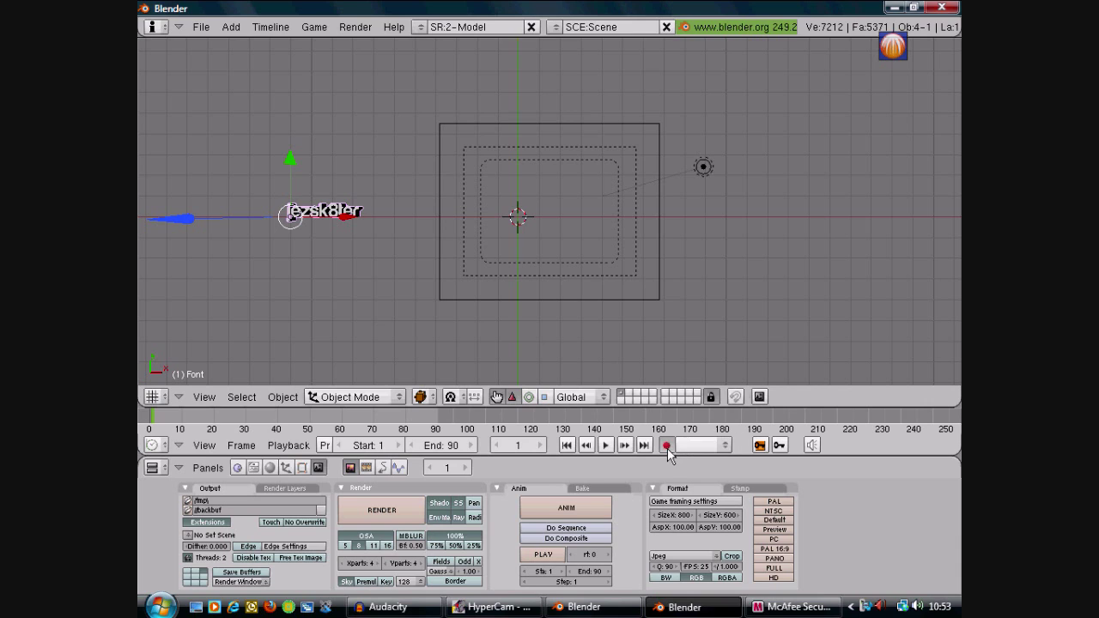
{"action": "left_click", "coordinate": [713, 445]}
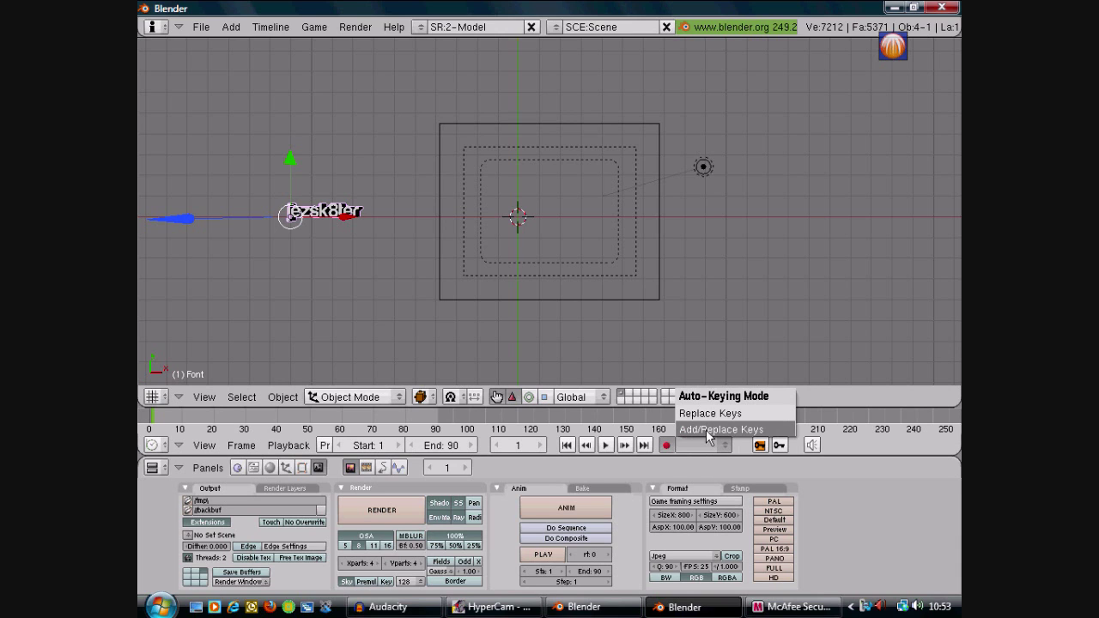
{"action": "left_click", "coordinate": [707, 431]}
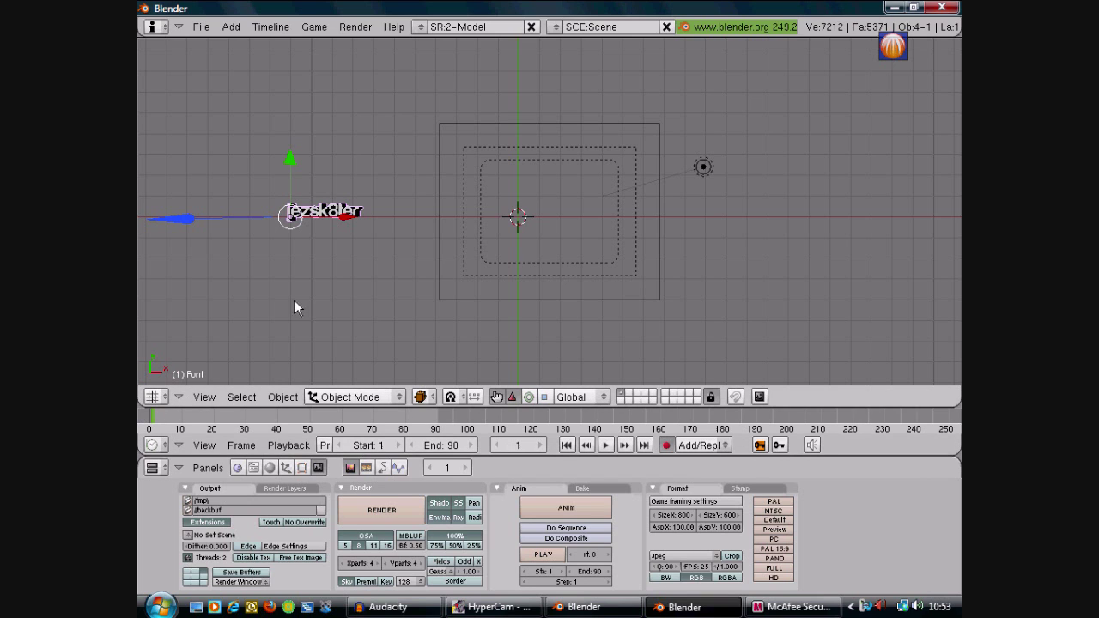
{"action": "key", "text": "g"}
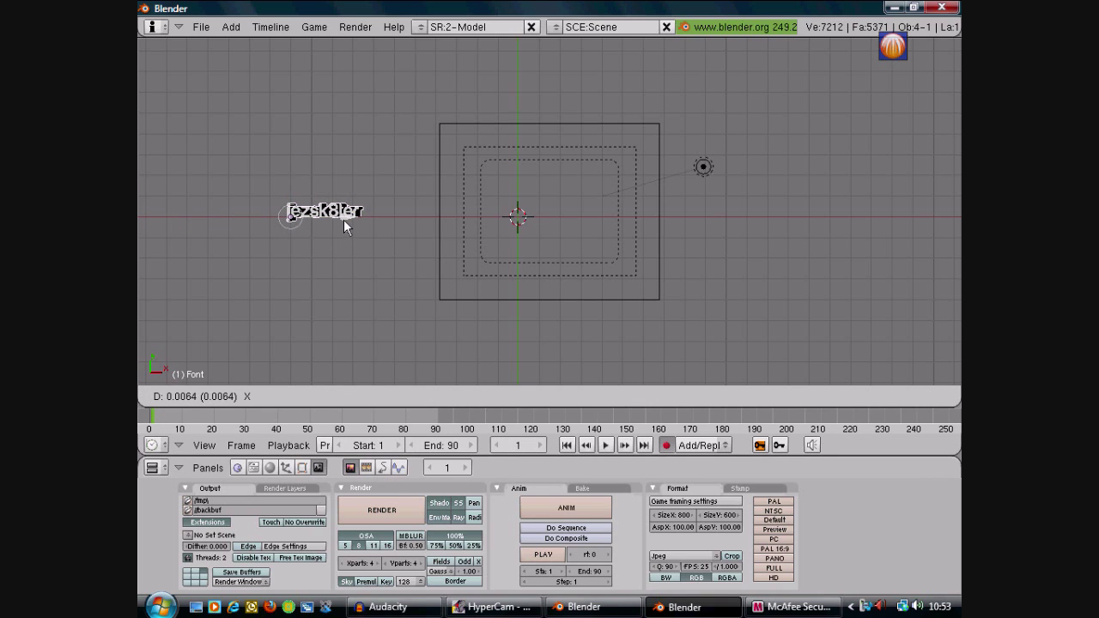
{"action": "left_click", "coordinate": [344, 219]}
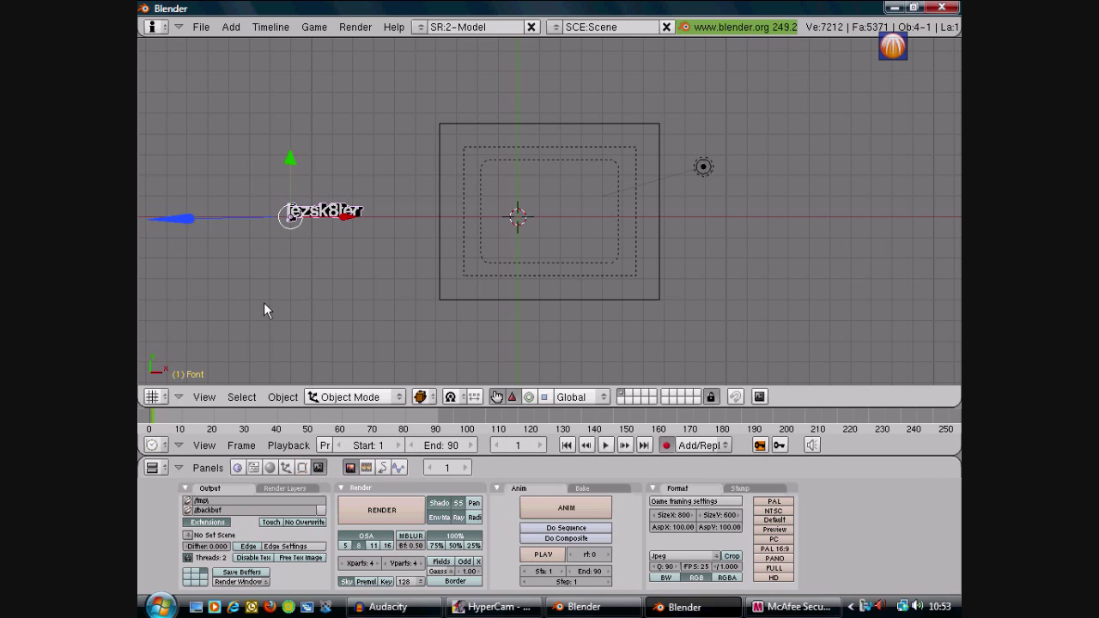
- Slide the text right along X at frames 10 and 20
{"action": "left_click", "coordinate": [182, 425]}
{"action": "key", "text": "g"}
{"action": "key", "text": "x"}
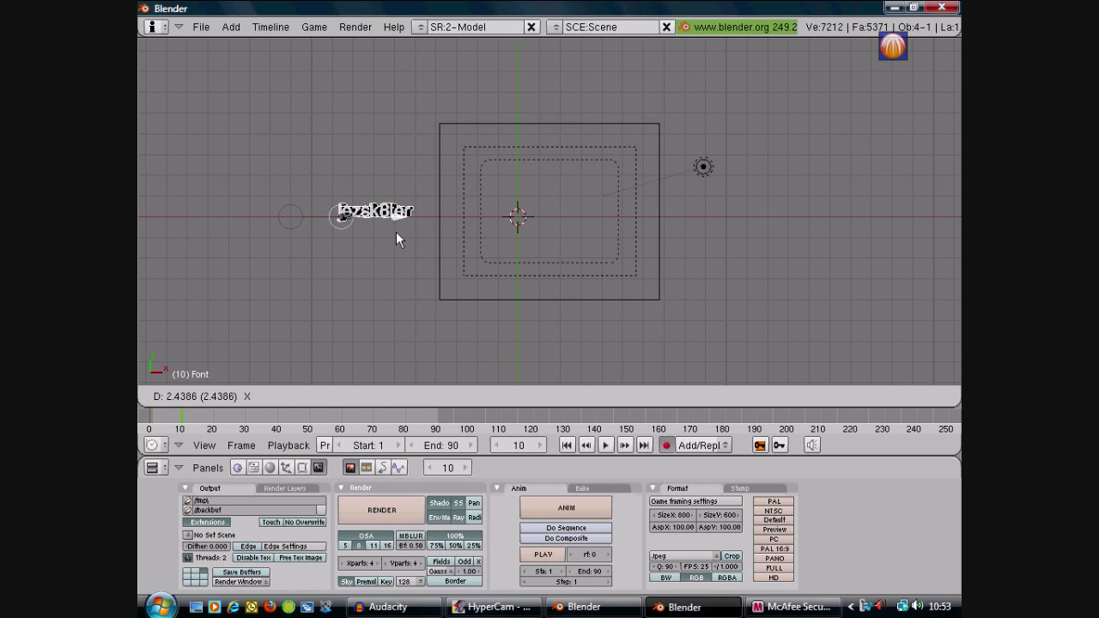
{"action": "left_click", "coordinate": [395, 232]}
{"action": "key", "text": "Up"}
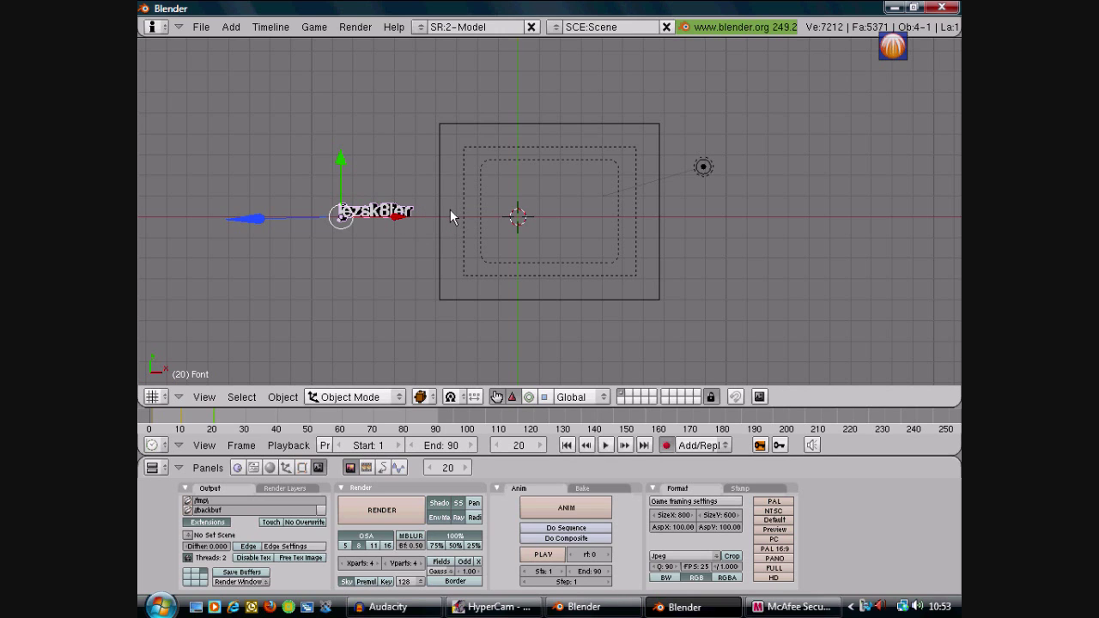
{"action": "key", "text": "g"}
{"action": "key", "text": "x"}
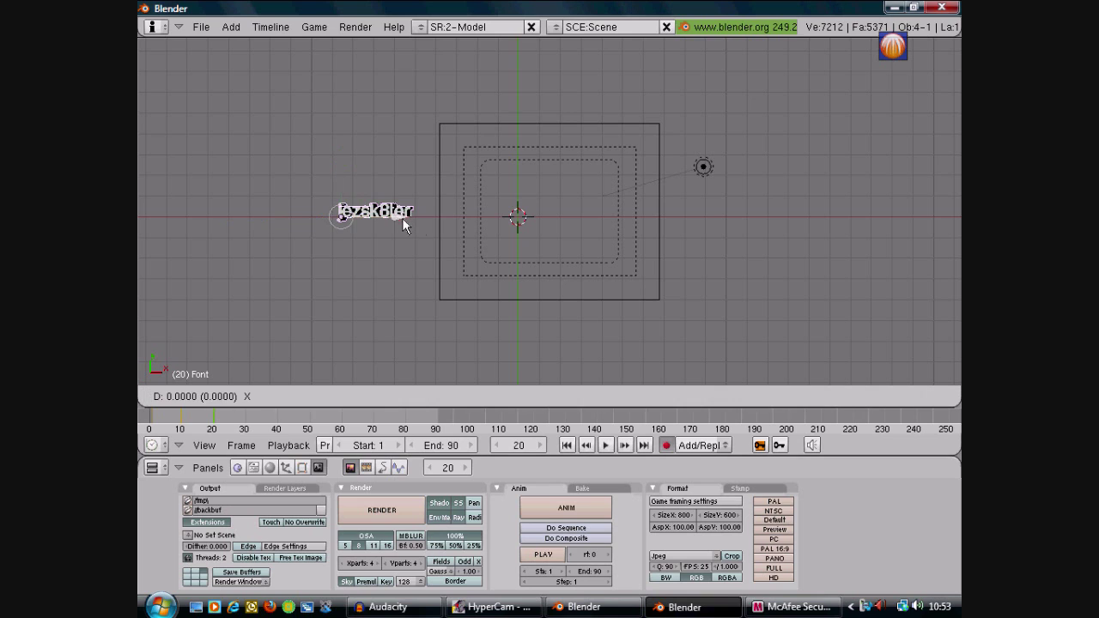
{"action": "left_click", "coordinate": [457, 226]}
- Keep sliding the text right along X at frames 30 and 40
{"action": "left_click", "coordinate": [247, 418]}
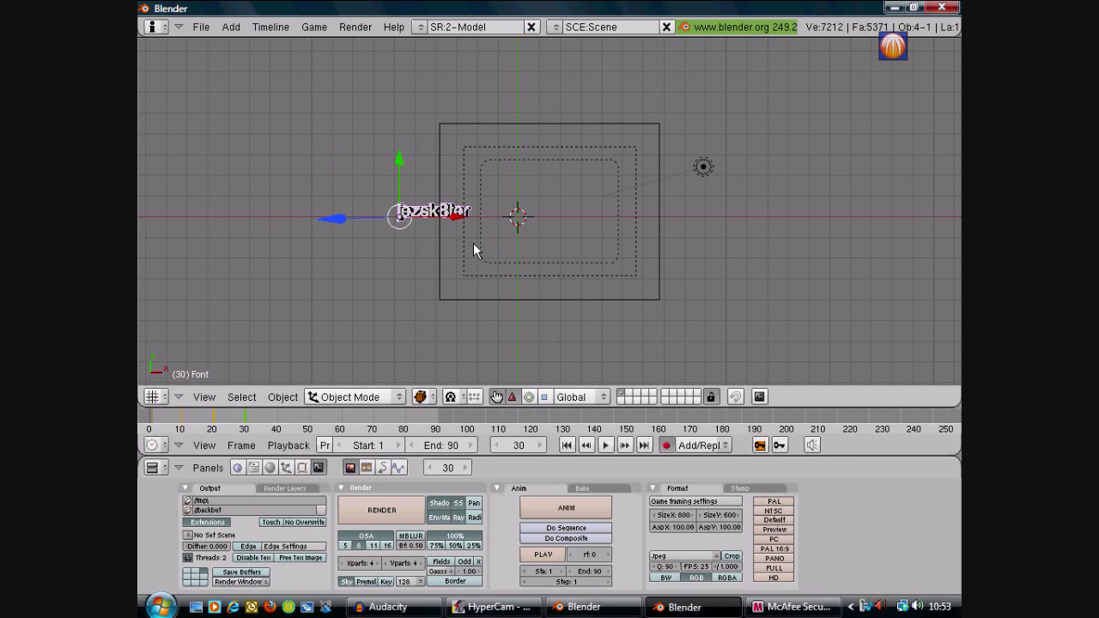
{"action": "key", "text": "g"}
{"action": "key", "text": "x"}
{"action": "left_click", "coordinate": [508, 228]}
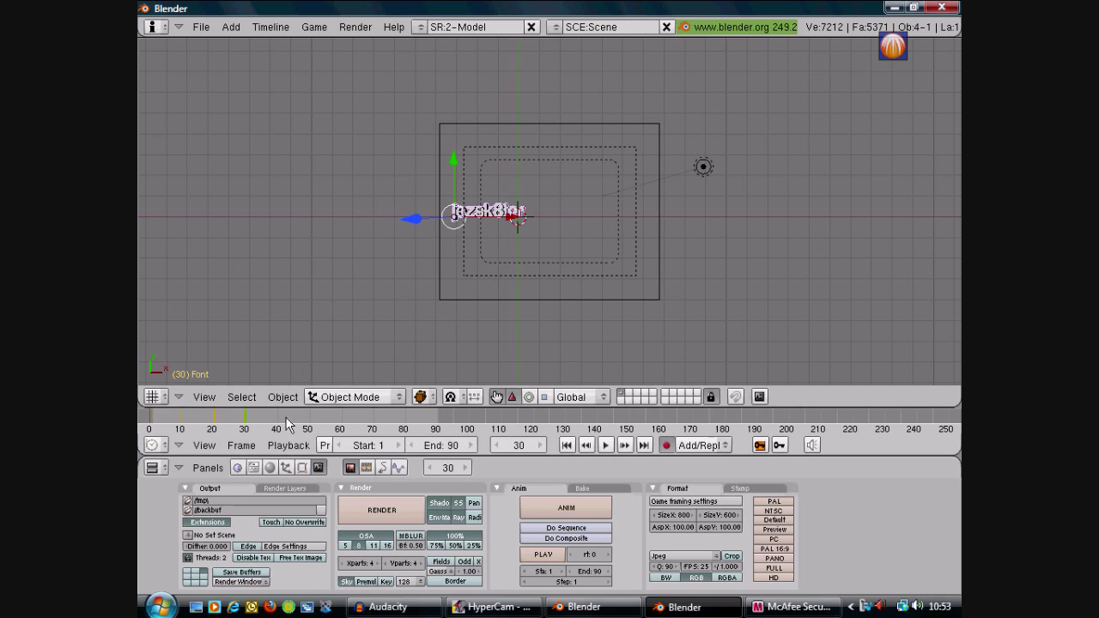
{"action": "left_click", "coordinate": [277, 418]}
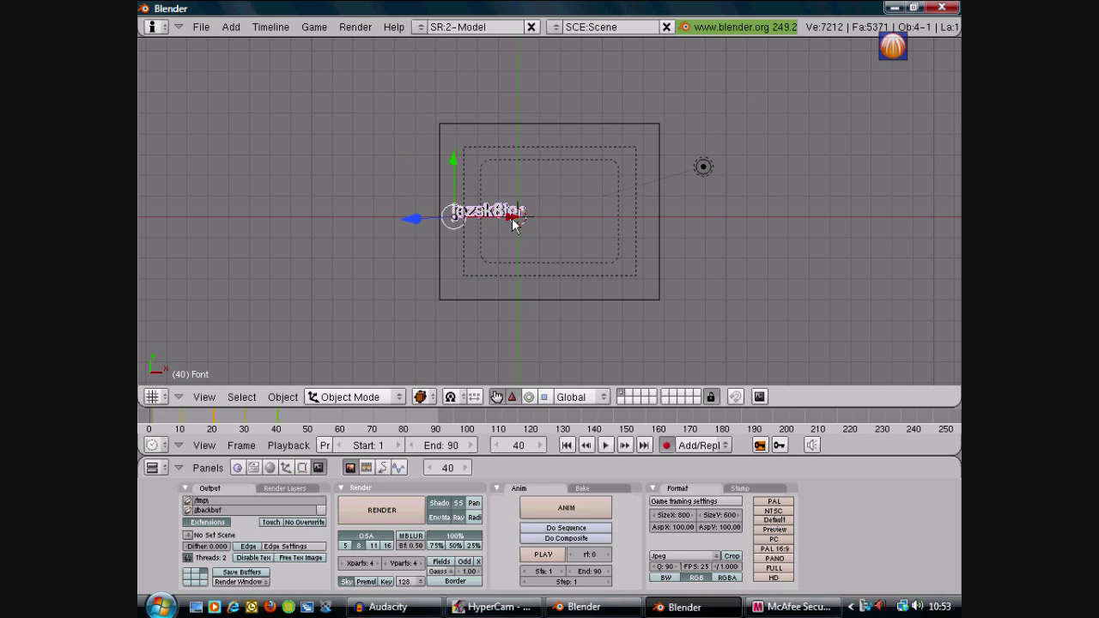
{"action": "key", "text": "g"}
{"action": "key", "text": "x"}
{"action": "left_click", "coordinate": [556, 221]}
- Nudge the text right at frame 49, then raise it above the camera view by frame 89
{"action": "key", "text": "Up"}
{"action": "key", "text": "Left"}
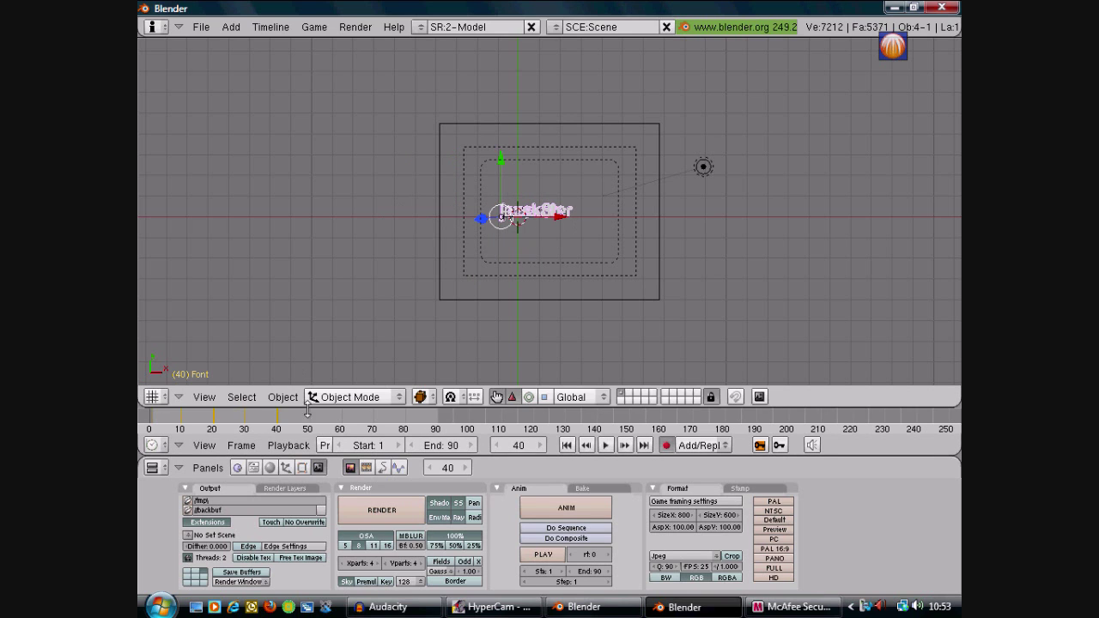
{"action": "left_click_drag", "start_coordinate": [562, 223], "coordinate": [570, 219]}
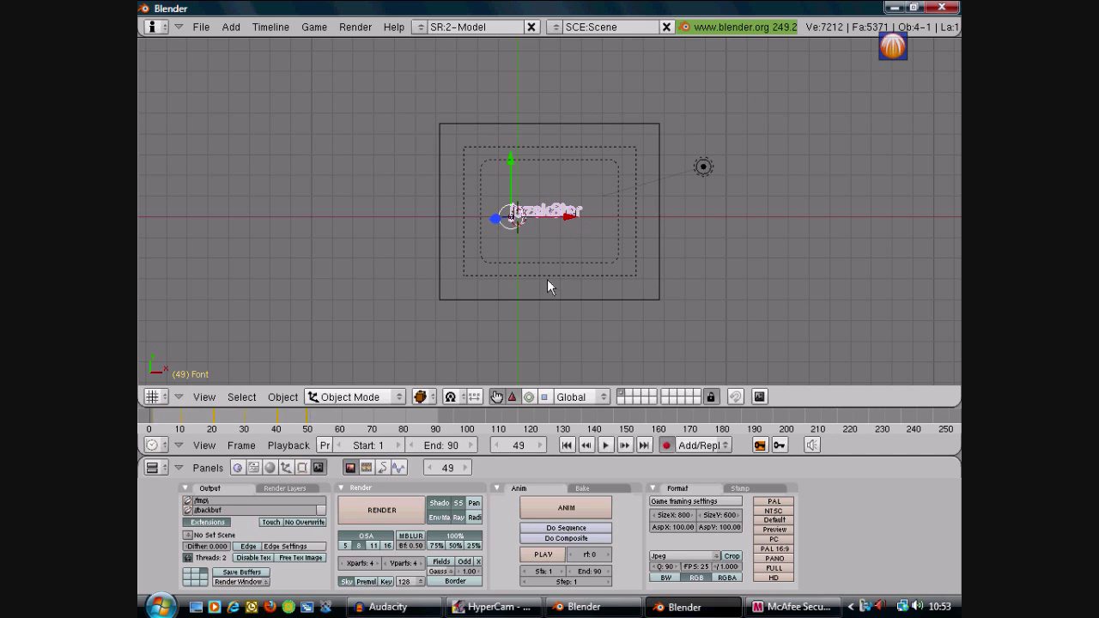
{"action": "left_click", "coordinate": [341, 416]}
{"action": "left_click_drag", "start_coordinate": [506, 163], "coordinate": [514, 137]}
{"action": "left_click", "coordinate": [369, 415]}
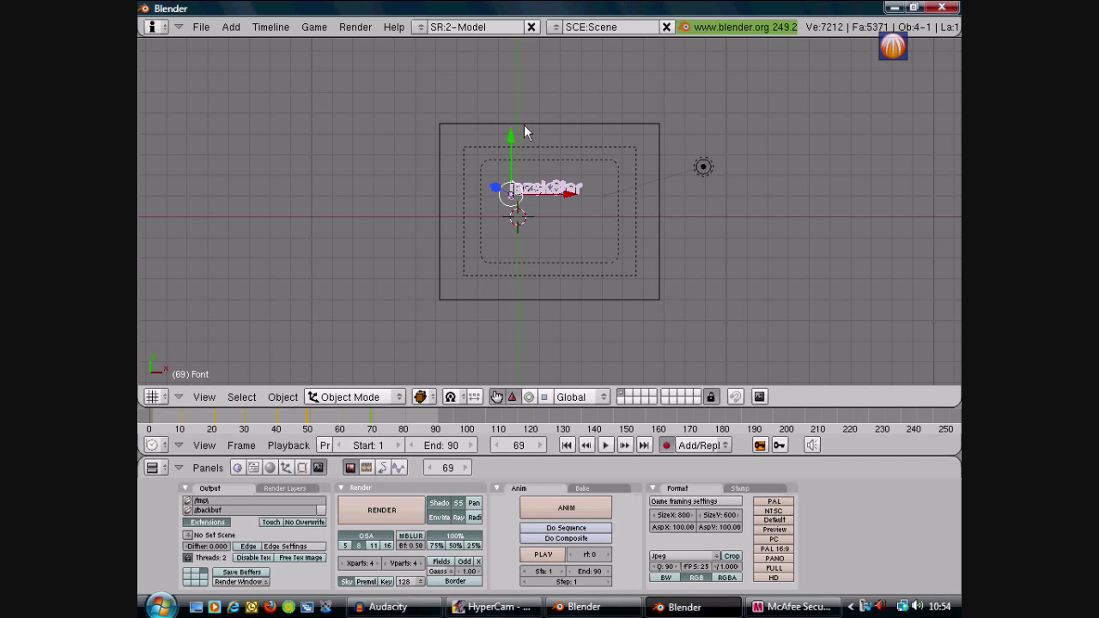
{"action": "left_click_drag", "start_coordinate": [512, 139], "coordinate": [504, 12]}
{"action": "left_click", "coordinate": [400, 416]}
{"action": "left_click", "coordinate": [435, 420]}
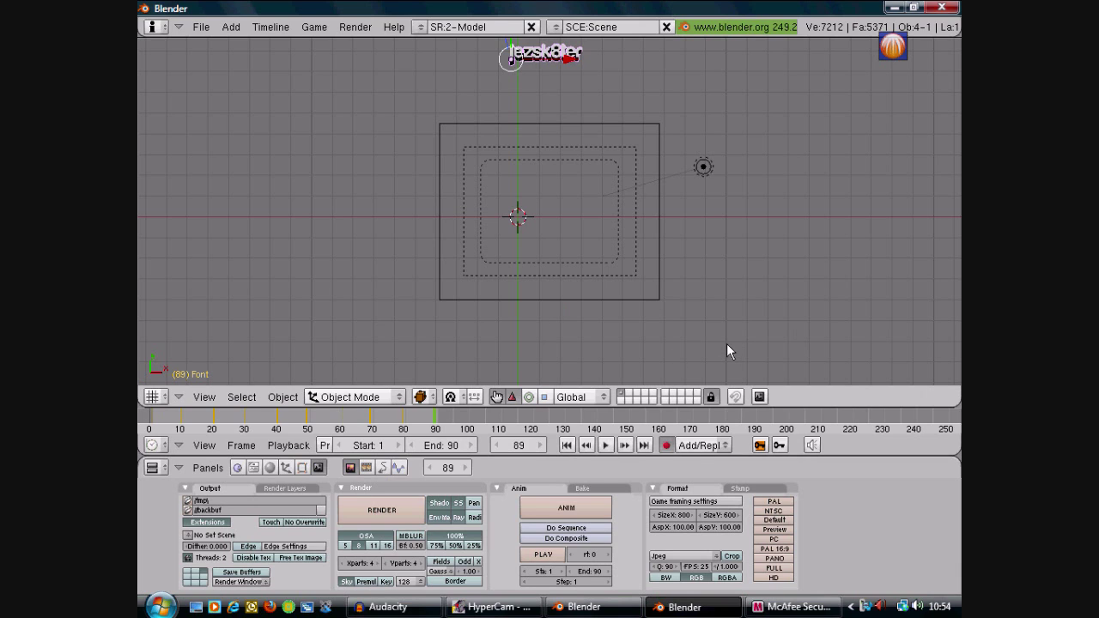
- Return to the render buttons and apply the HD preset for 1920 × 1080 output
{"action": "left_click", "coordinate": [302, 467]}
{"action": "left_click", "coordinate": [270, 467]}
{"action": "left_click", "coordinate": [238, 467]}
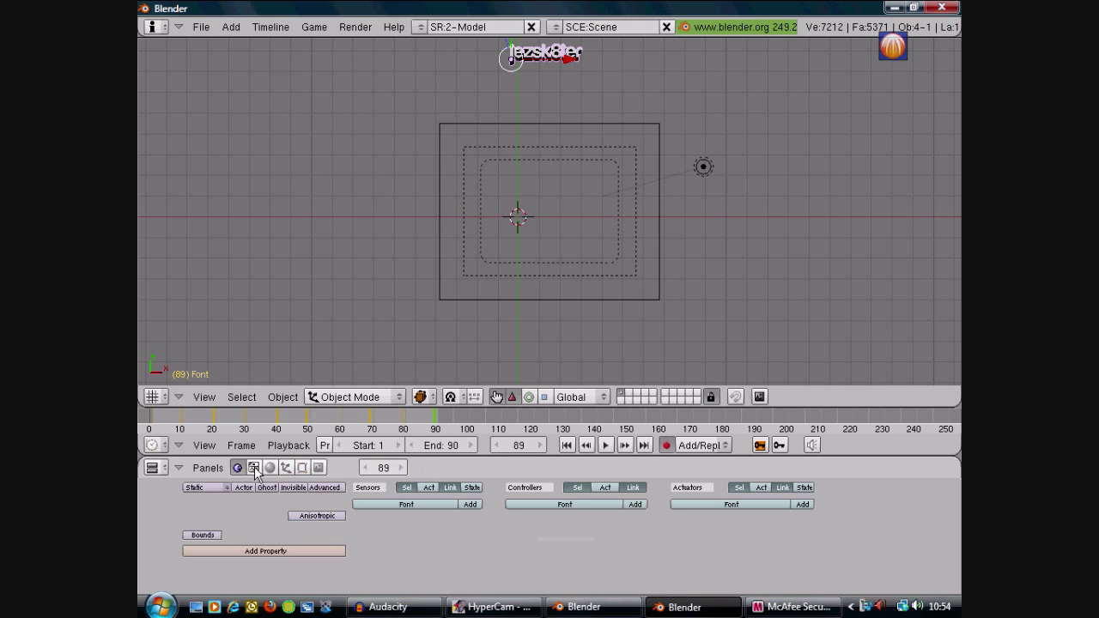
{"action": "left_click", "coordinate": [270, 467]}
{"action": "left_click", "coordinate": [302, 468]}
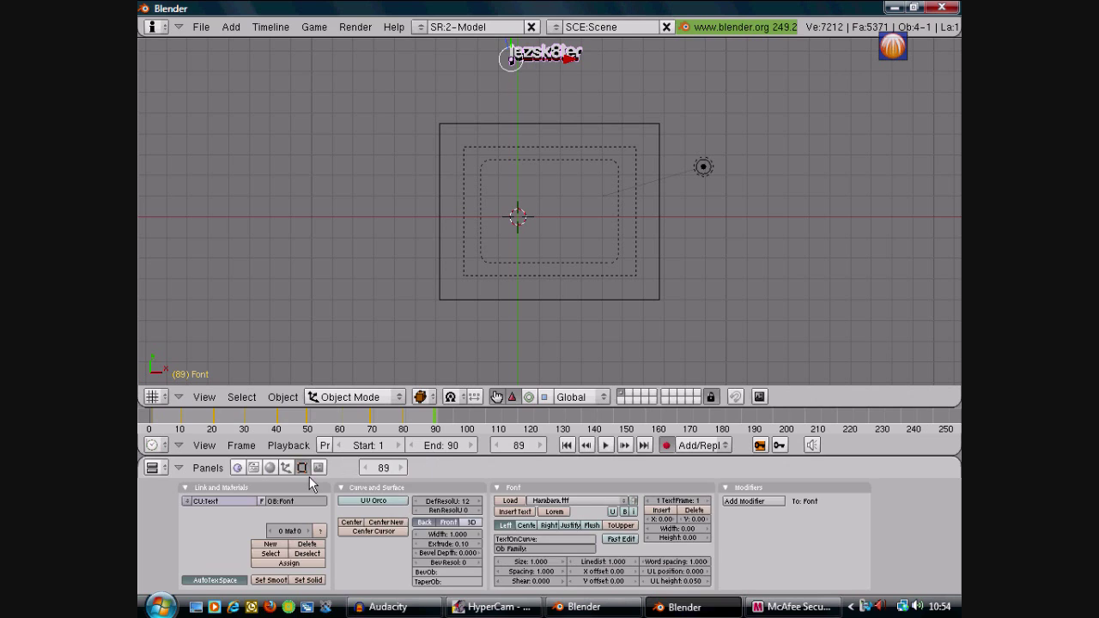
{"action": "left_click", "coordinate": [319, 468]}
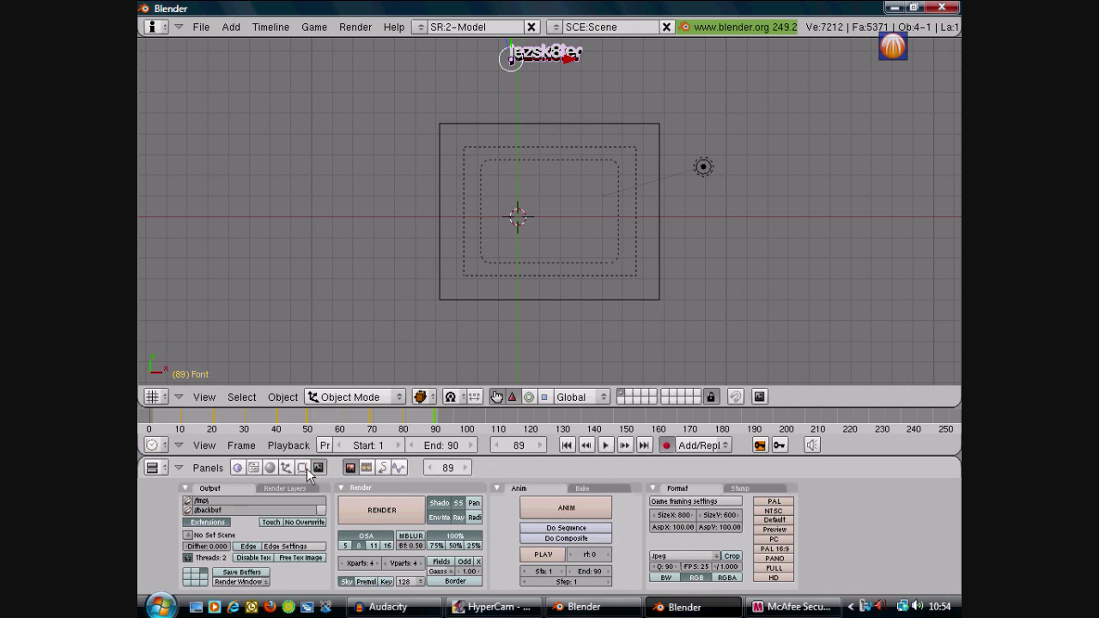
{"action": "left_click", "coordinate": [776, 578]}
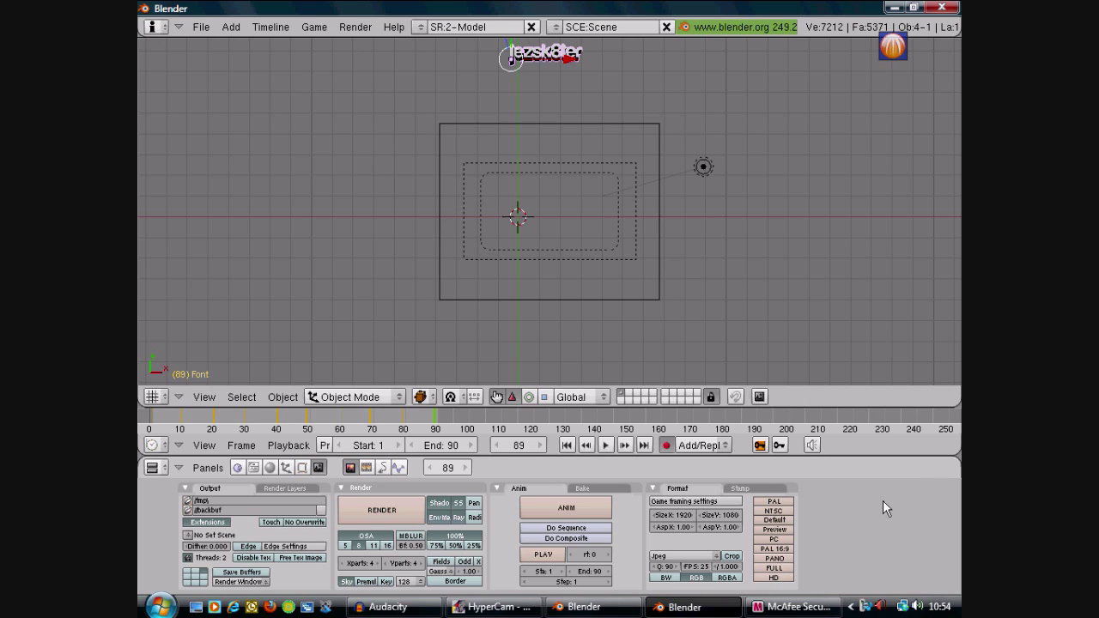
{"action": "left_click", "coordinate": [680, 556]}
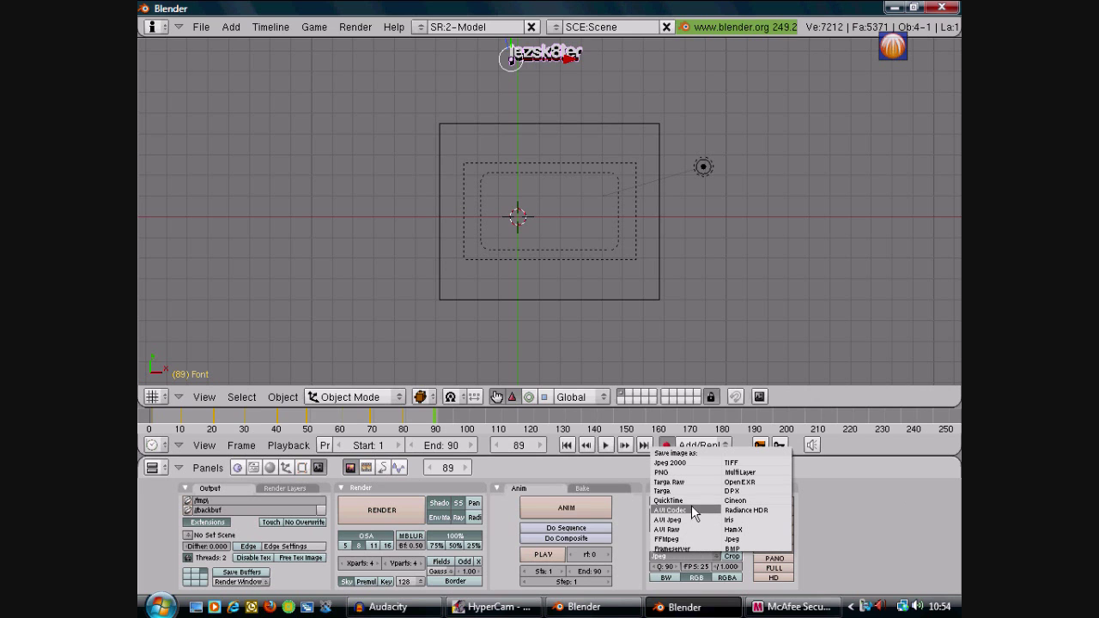
- Set QuickTime output with 3ivx MPEG-4 compression at 29.97 frames per second
{"action": "key", "text": "Escape"}
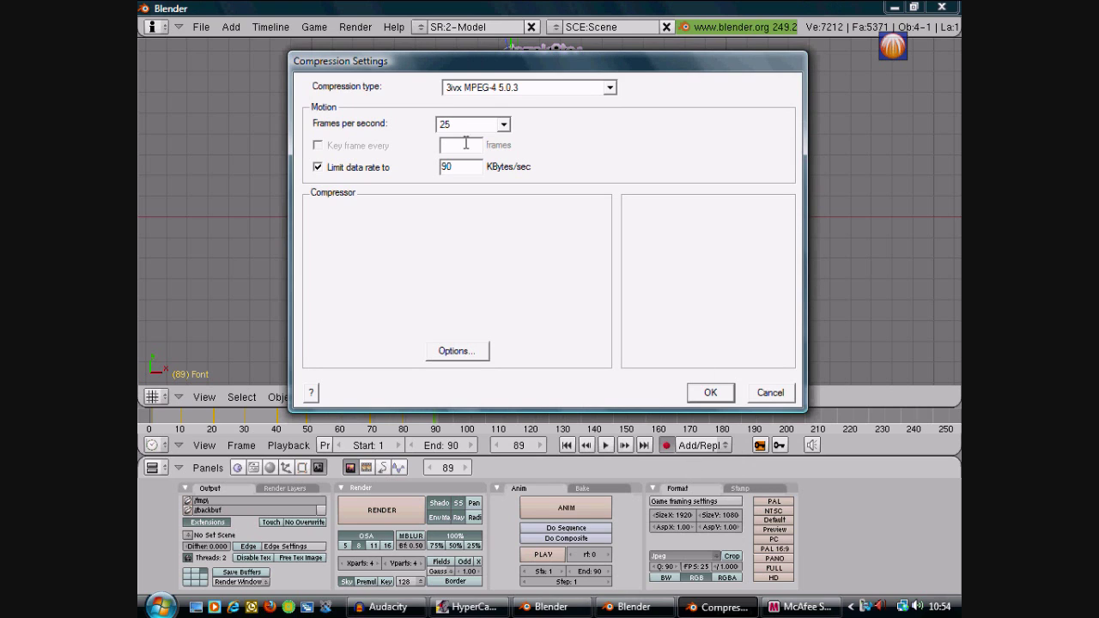
{"action": "left_click", "coordinate": [504, 125]}
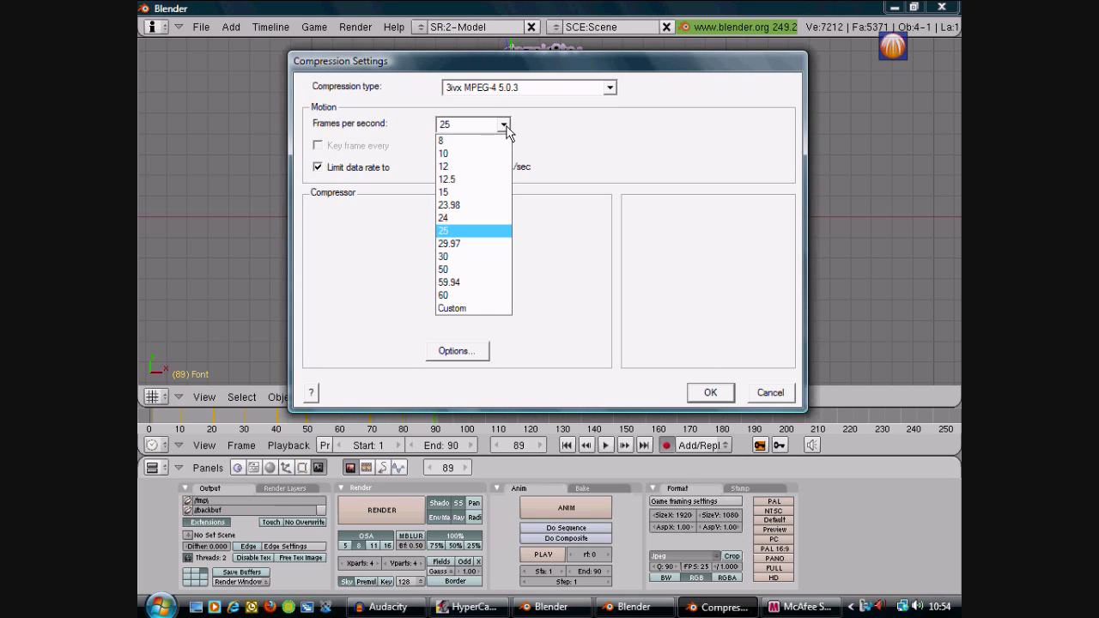
{"action": "left_click", "coordinate": [489, 244]}
{"action": "left_click", "coordinate": [713, 395]}
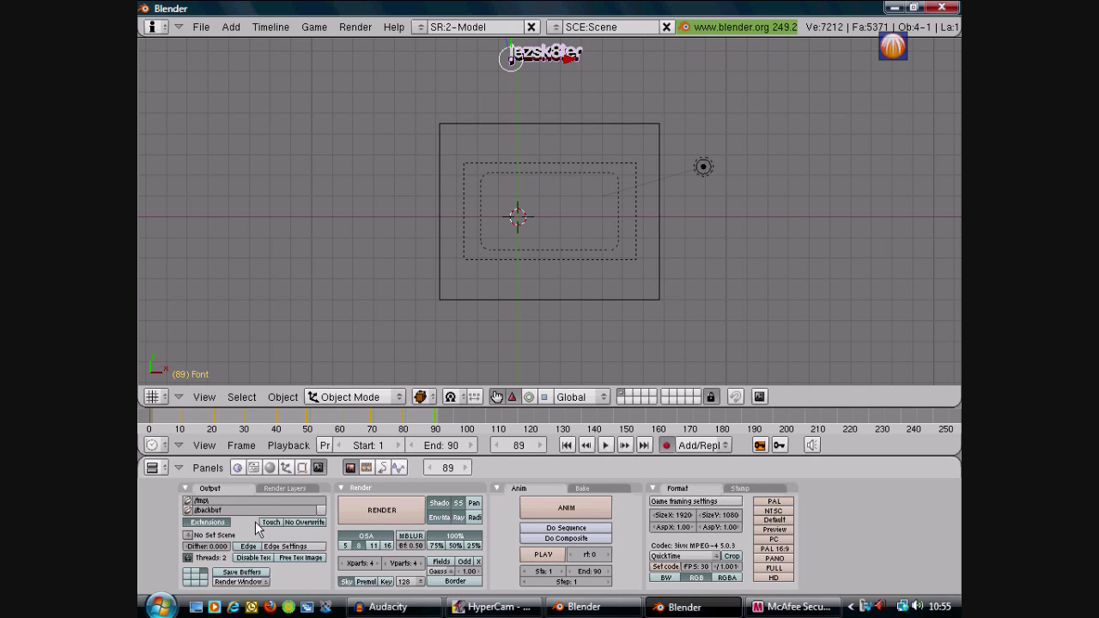
{"action": "left_click", "coordinate": [187, 503]}
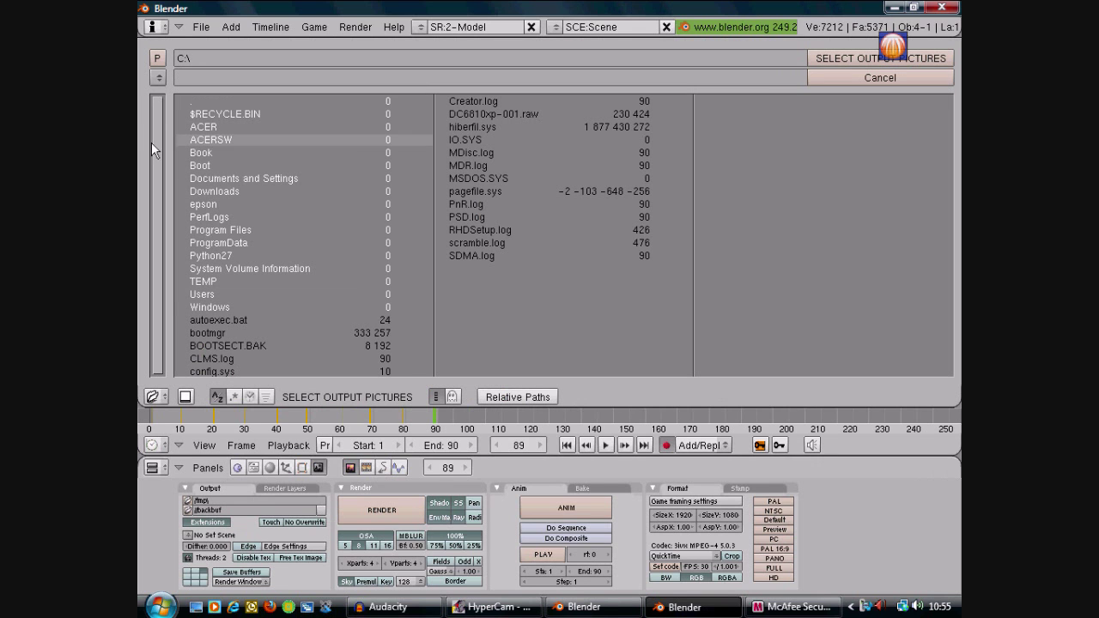
- Choose the Desktop as the render output folder and bring Blender back to the front
{"action": "left_click", "coordinate": [156, 79]}
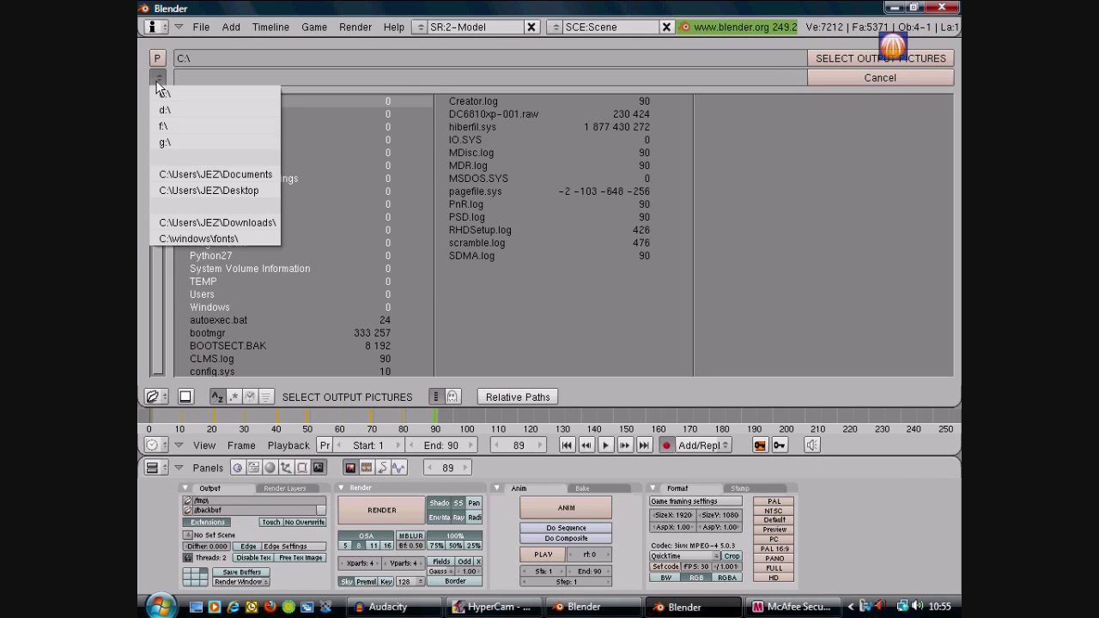
{"action": "left_click", "coordinate": [252, 189]}
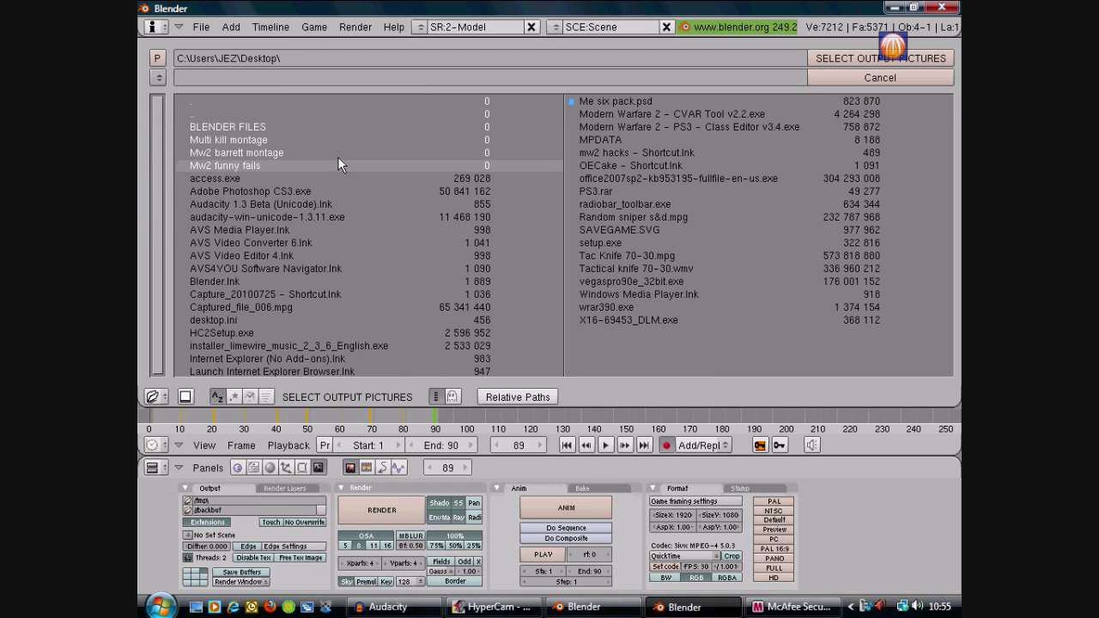
{"action": "left_click", "coordinate": [852, 60]}
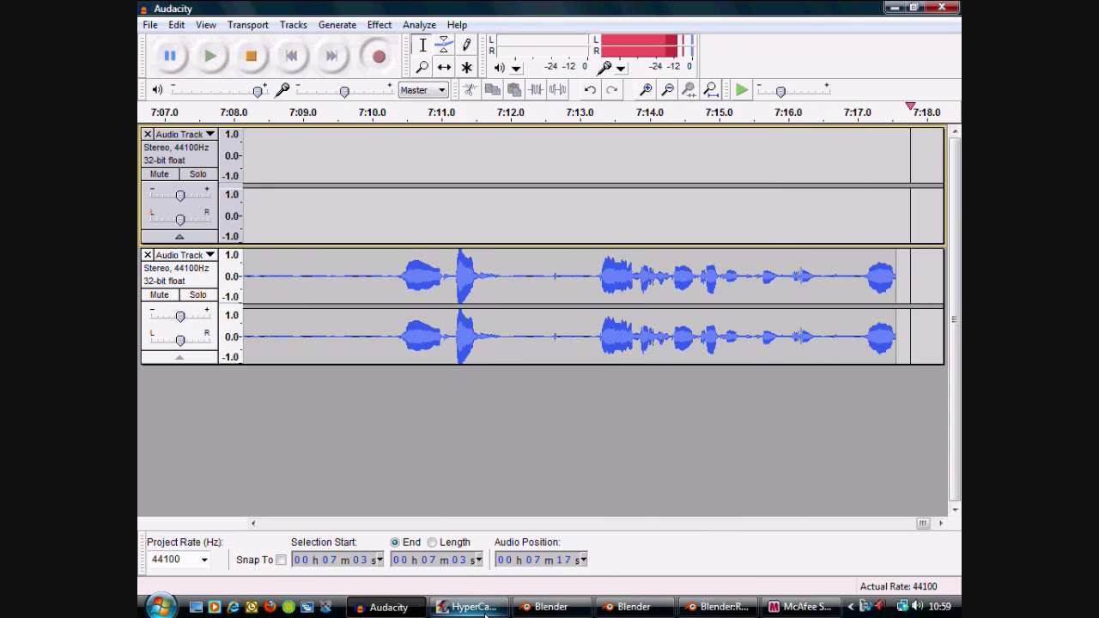
{"action": "mouse_move", "coordinate": [579, 615]}
{"action": "left_click", "coordinate": [634, 607]}
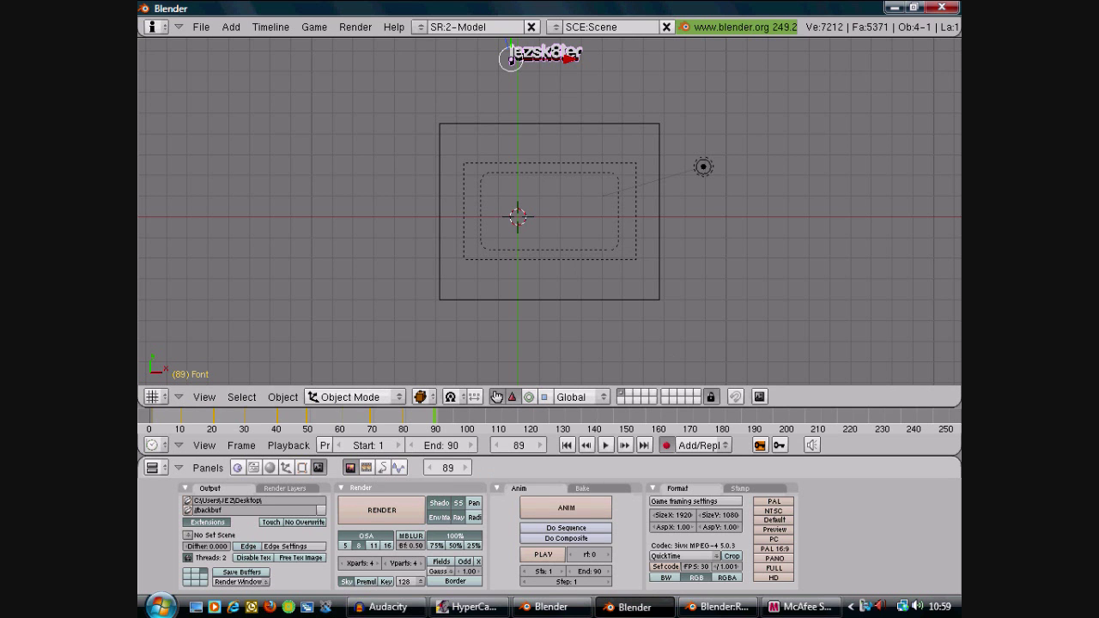
- Move the jezsk8ter text along Y so it sits just below the camera frame
{"action": "mouse_move", "coordinate": [726, 607]}
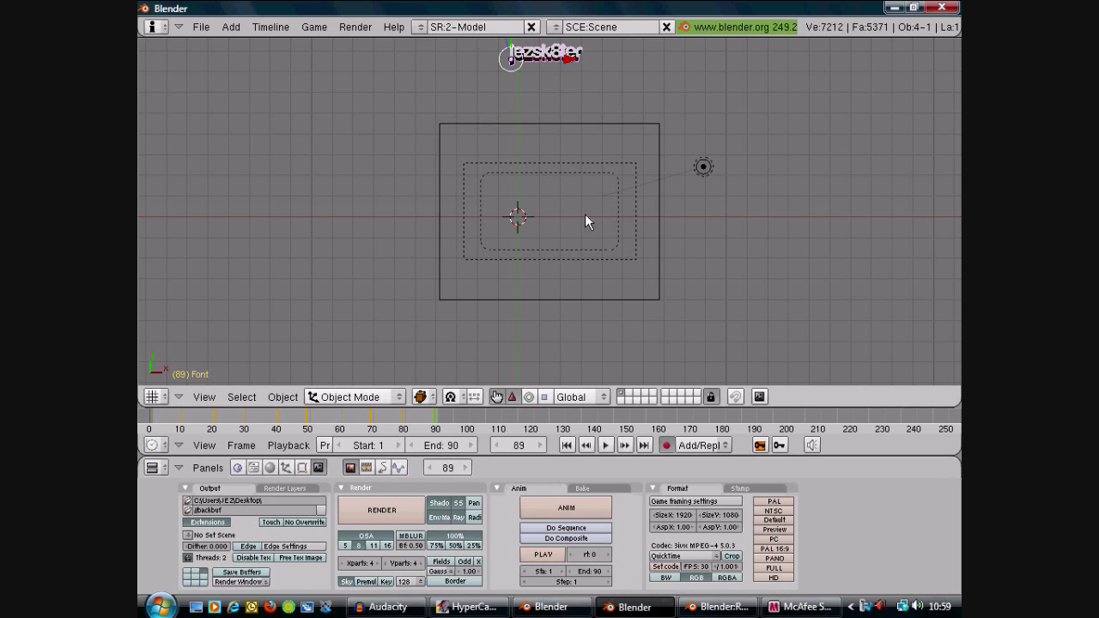
{"action": "scroll", "coordinate": [567, 170], "scroll_direction": "up", "scroll_amount": 1}
{"action": "scroll", "coordinate": [568, 172], "scroll_direction": "down", "scroll_amount": 2}
{"action": "scroll", "coordinate": [567, 172], "scroll_direction": "up", "scroll_amount": 1}
{"action": "scroll", "coordinate": [514, 54], "scroll_direction": "down", "scroll_amount": 1}
{"action": "key", "text": "g"}
{"action": "key", "text": "z"}
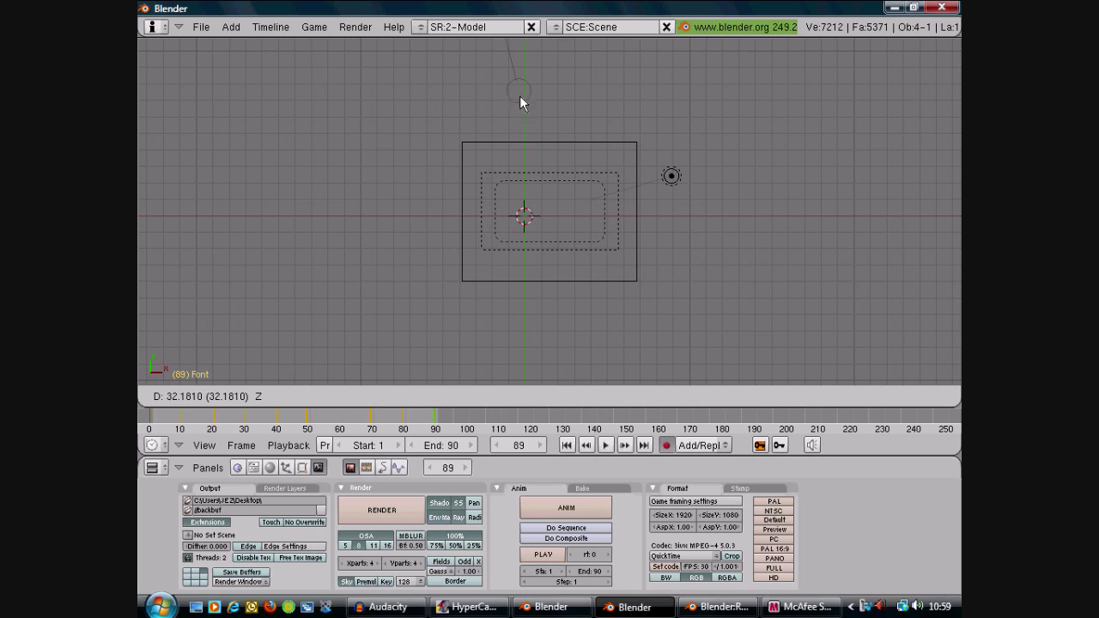
{"action": "right_click", "coordinate": [522, 53]}
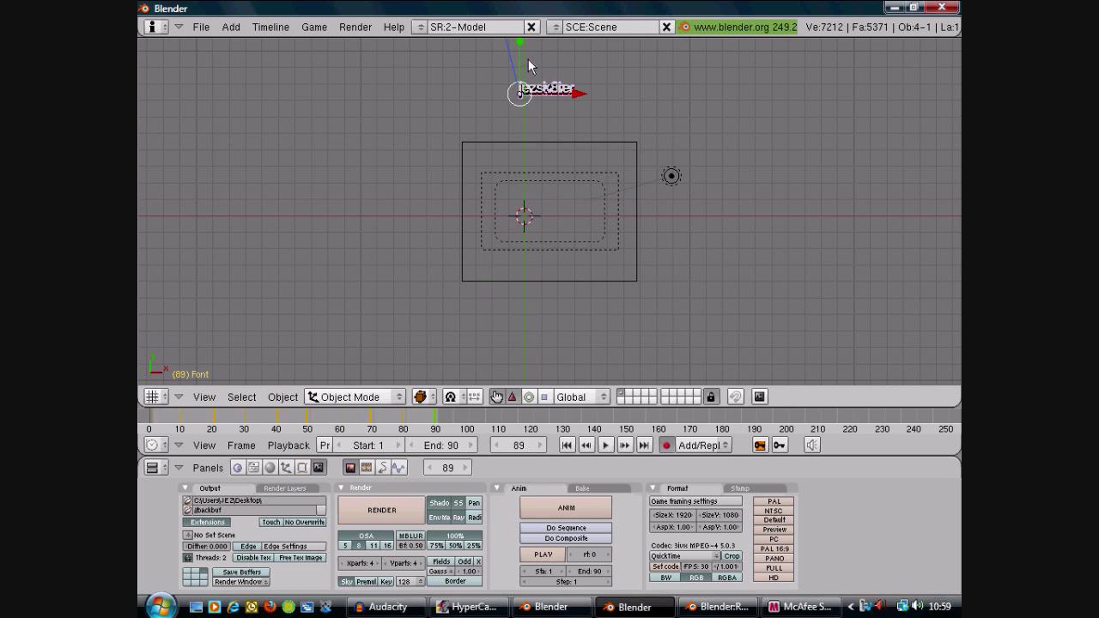
{"action": "key", "text": "g"}
{"action": "key", "text": "y"}
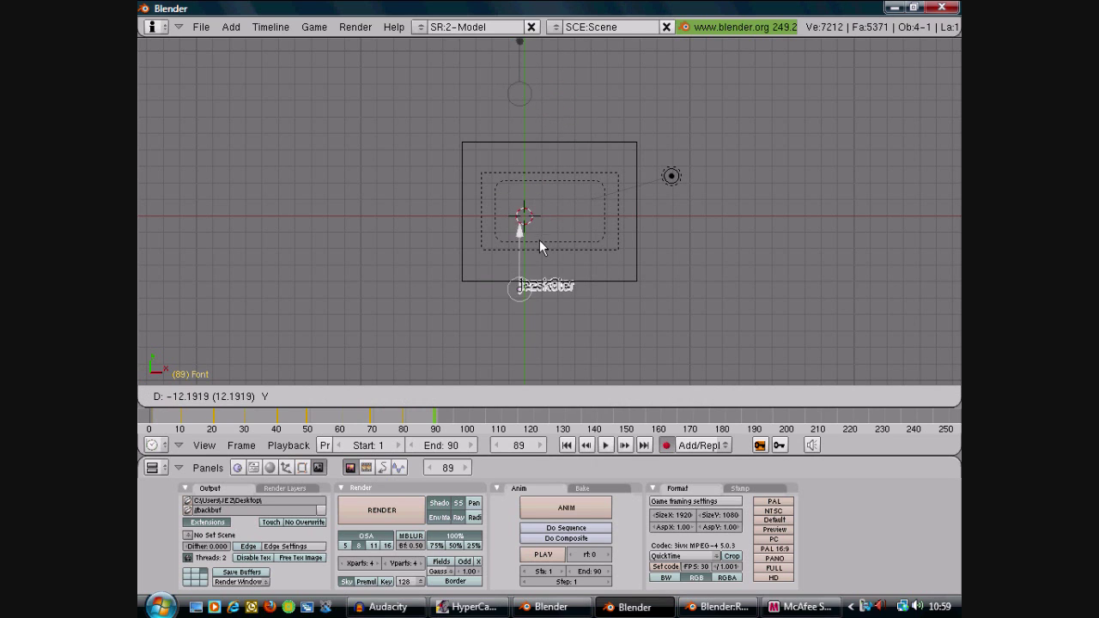
{"action": "left_click", "coordinate": [538, 290]}
- Reposition the text so it sits inside the camera frame
{"action": "scroll", "coordinate": [675, 353], "scroll_direction": "up", "scroll_amount": 1}
{"action": "scroll", "coordinate": [676, 353], "scroll_direction": "down", "scroll_amount": 1}
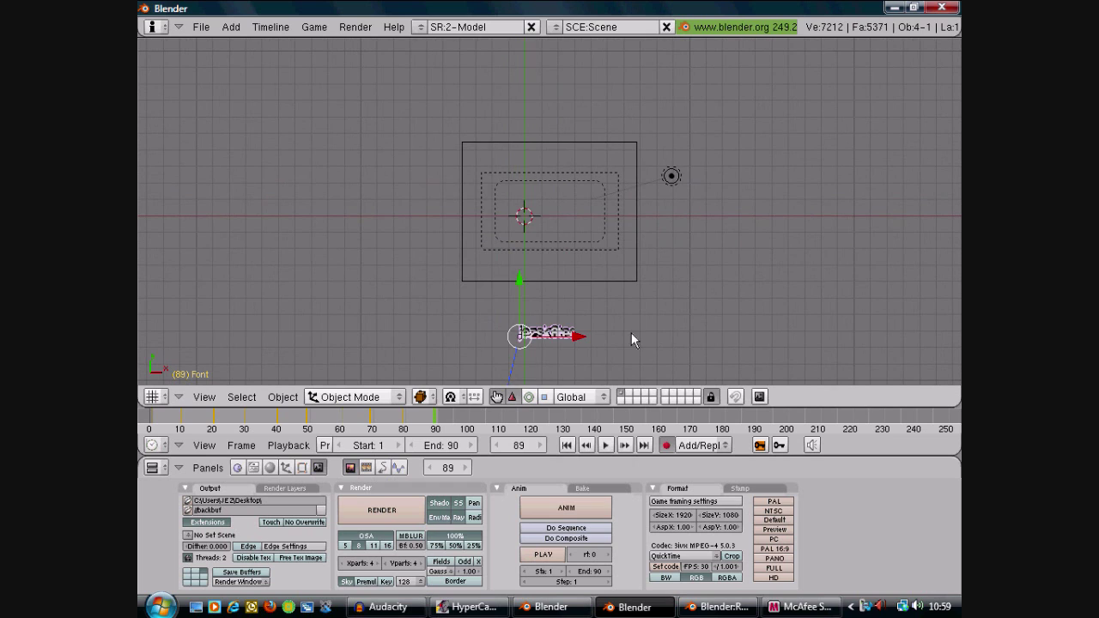
{"action": "key", "text": "g"}
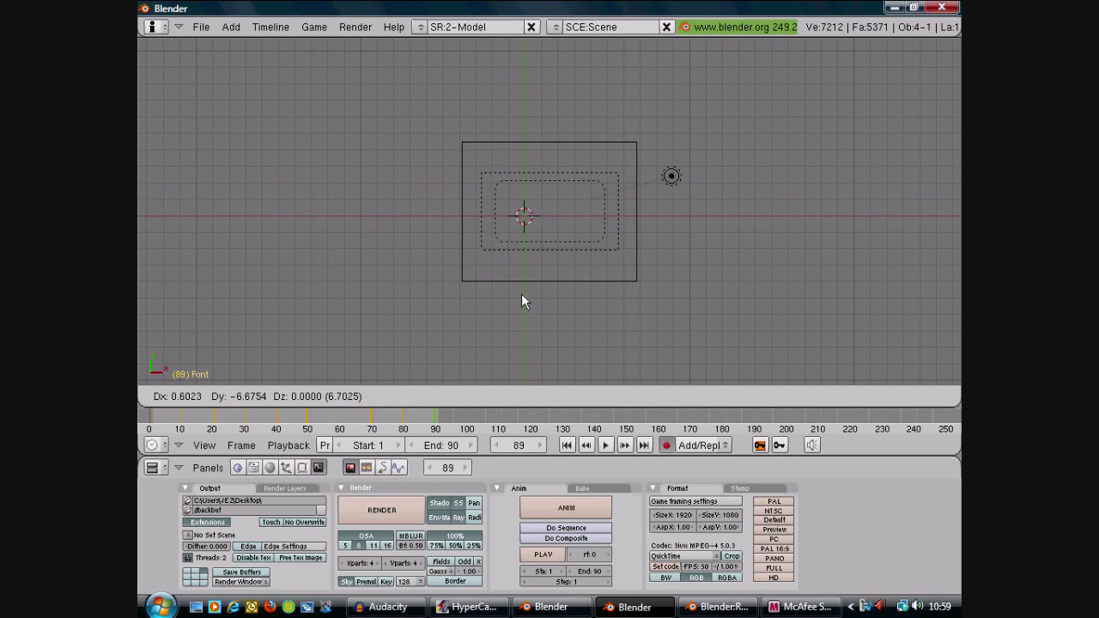
{"action": "left_click", "coordinate": [529, 94]}
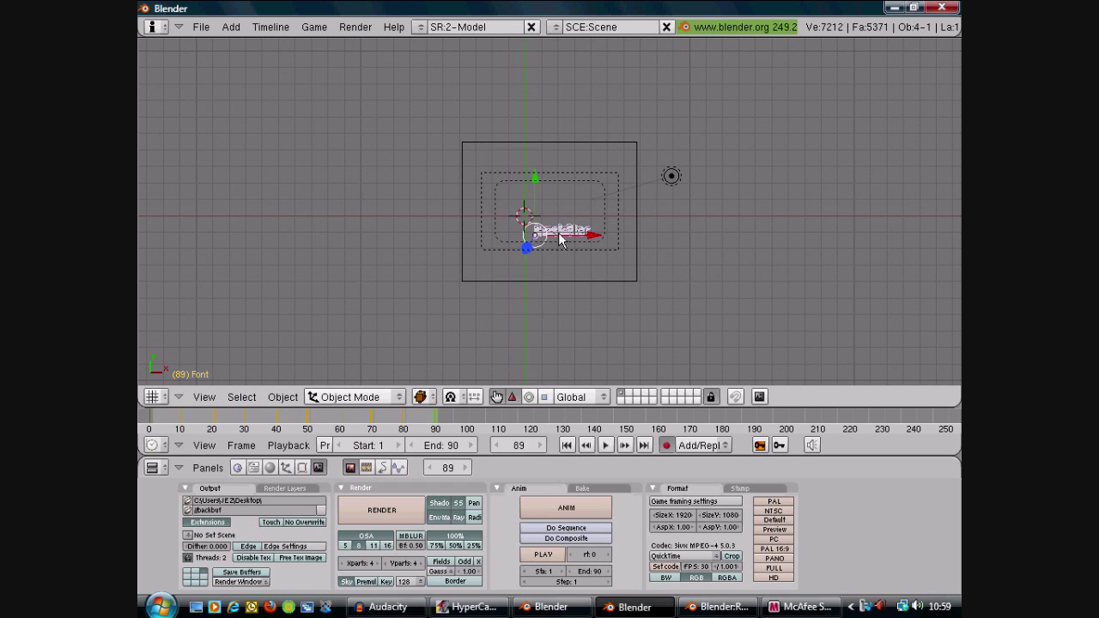
{"action": "key", "text": "g"}
{"action": "left_click", "coordinate": [571, 234]}
- Scale the text about four times larger, shift it along X, and render the QuickTime animation
{"action": "scroll", "coordinate": [581, 245], "scroll_direction": "up", "scroll_amount": 6}
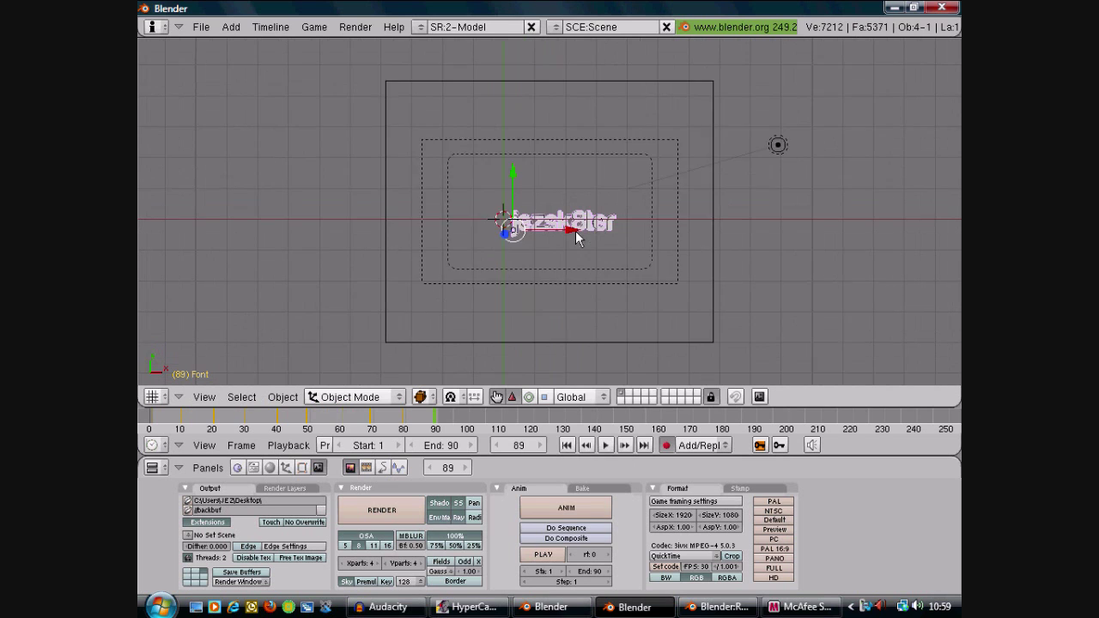
{"action": "scroll", "coordinate": [580, 245], "scroll_direction": "up", "scroll_amount": 2}
{"action": "scroll", "coordinate": [580, 245], "scroll_direction": "down", "scroll_amount": 1}
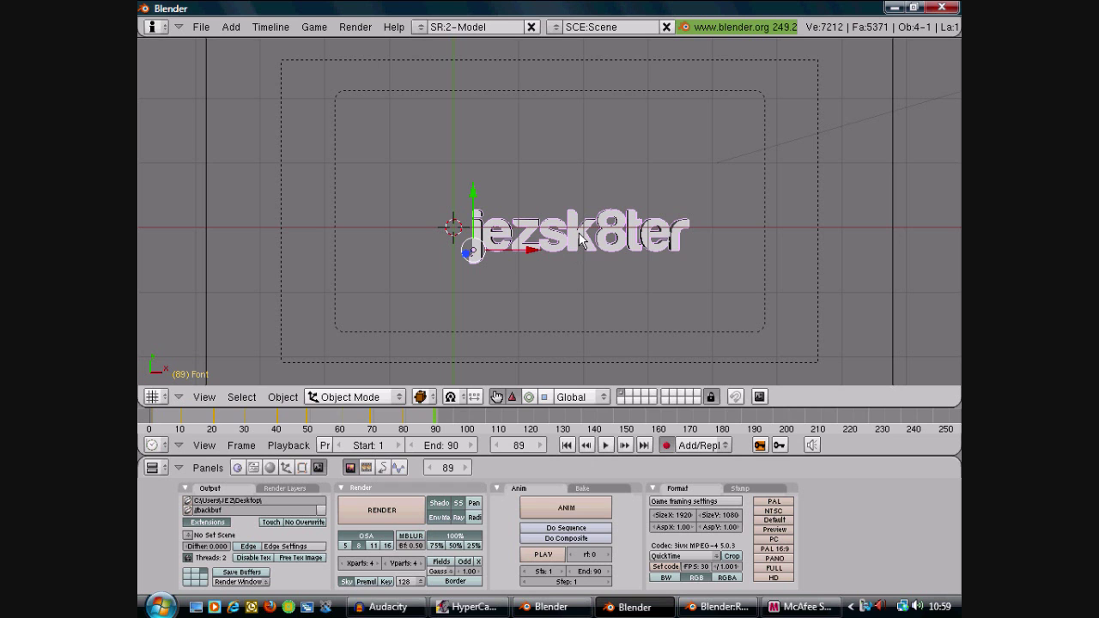
{"action": "key", "text": "s"}
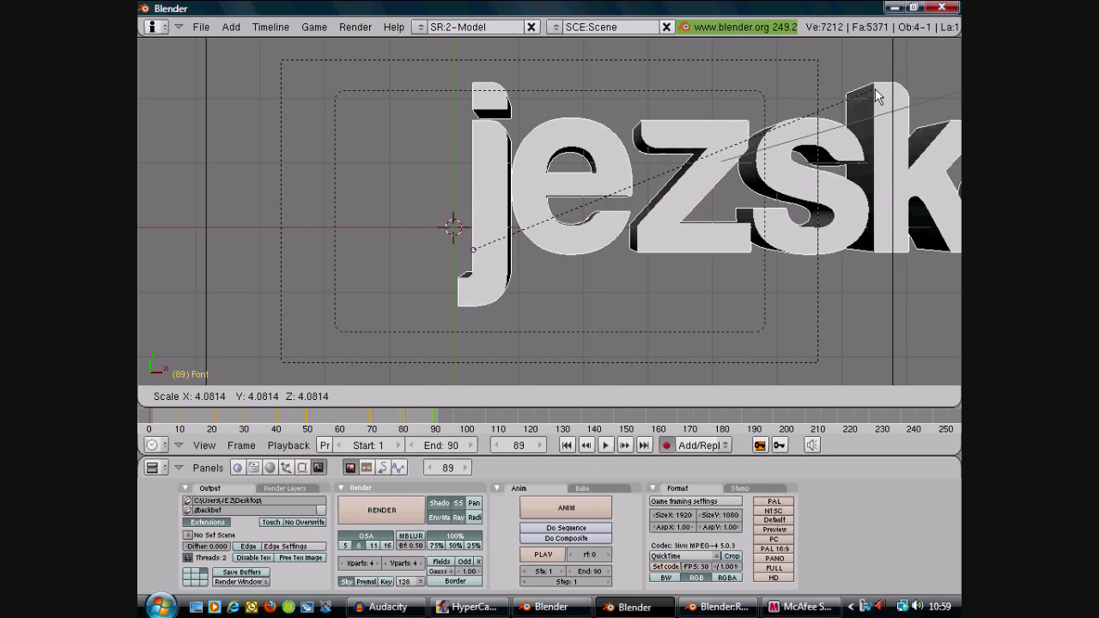
{"action": "left_click", "coordinate": [834, 126]}
{"action": "scroll", "coordinate": [658, 189], "scroll_direction": "down", "scroll_amount": 1}
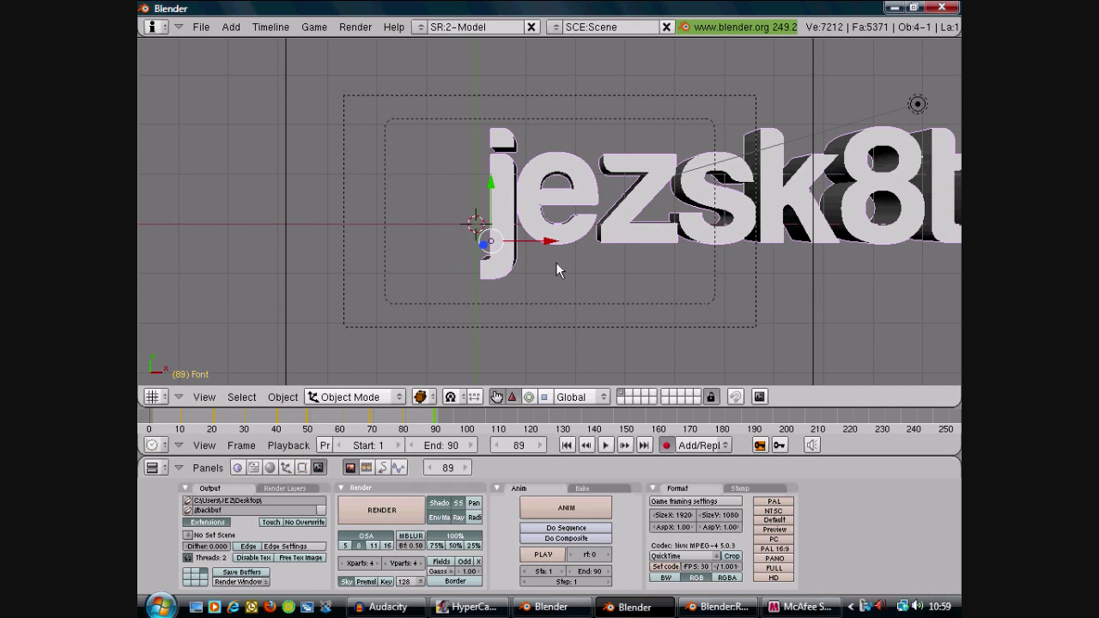
{"action": "left_click_drag", "start_coordinate": [550, 243], "coordinate": [571, 232]}
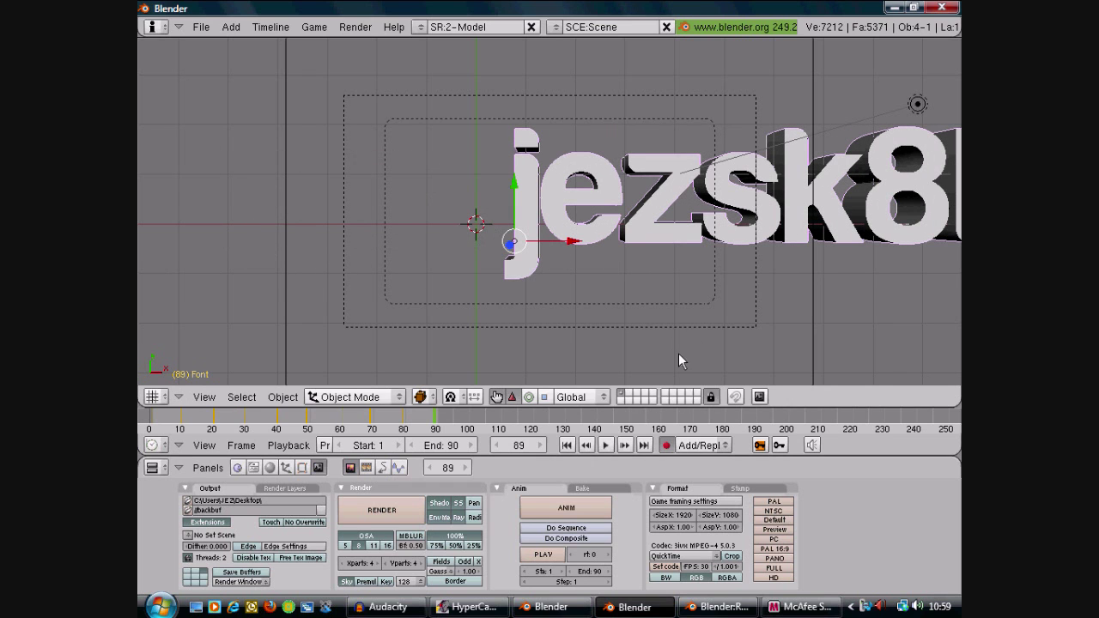
{"action": "left_click", "coordinate": [551, 607]}
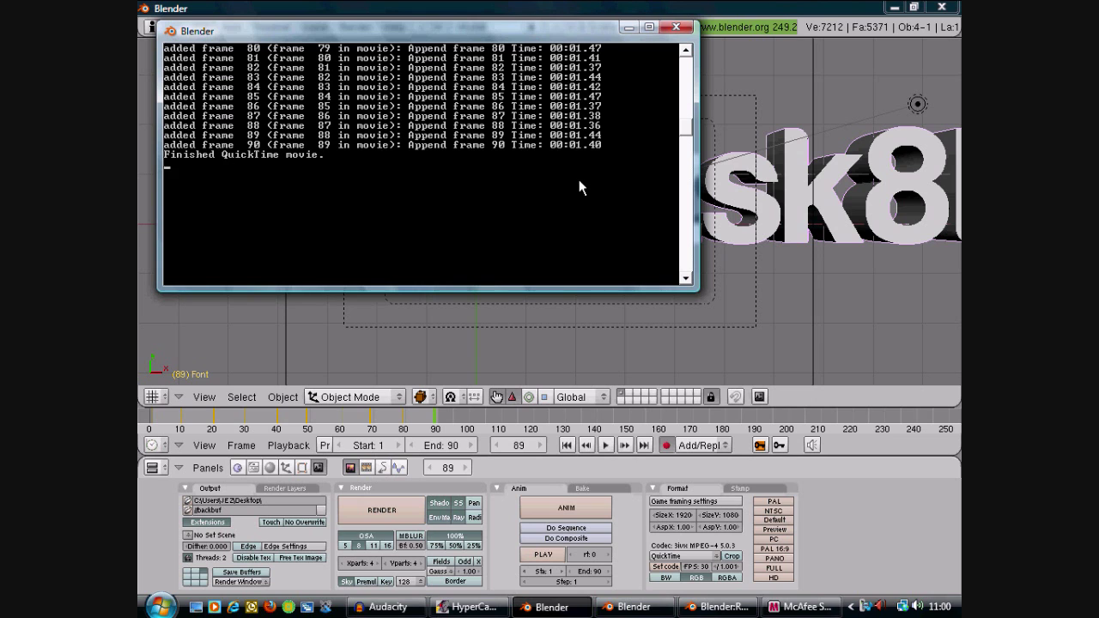
- Close the Blender console and show the Windows desktop
{"action": "left_click", "coordinate": [678, 28]}
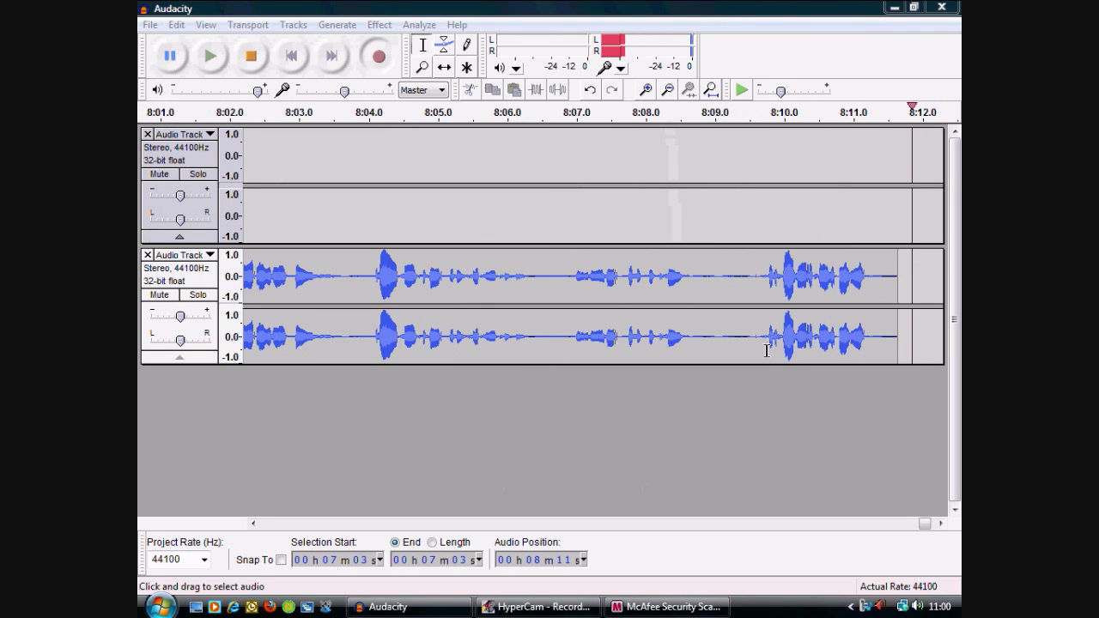
{"action": "left_click", "coordinate": [197, 607]}
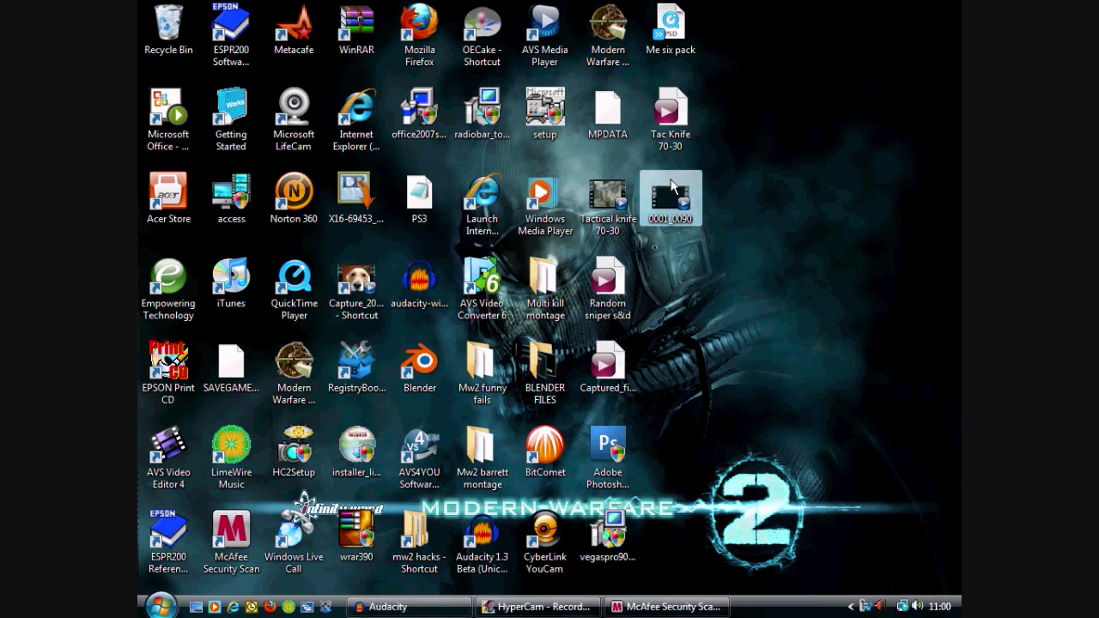
- Play the rendered 0001_0090 movie in AVS Media Player, then close it and launch Windows Movie Maker
{"action": "double_click", "coordinate": [676, 193]}
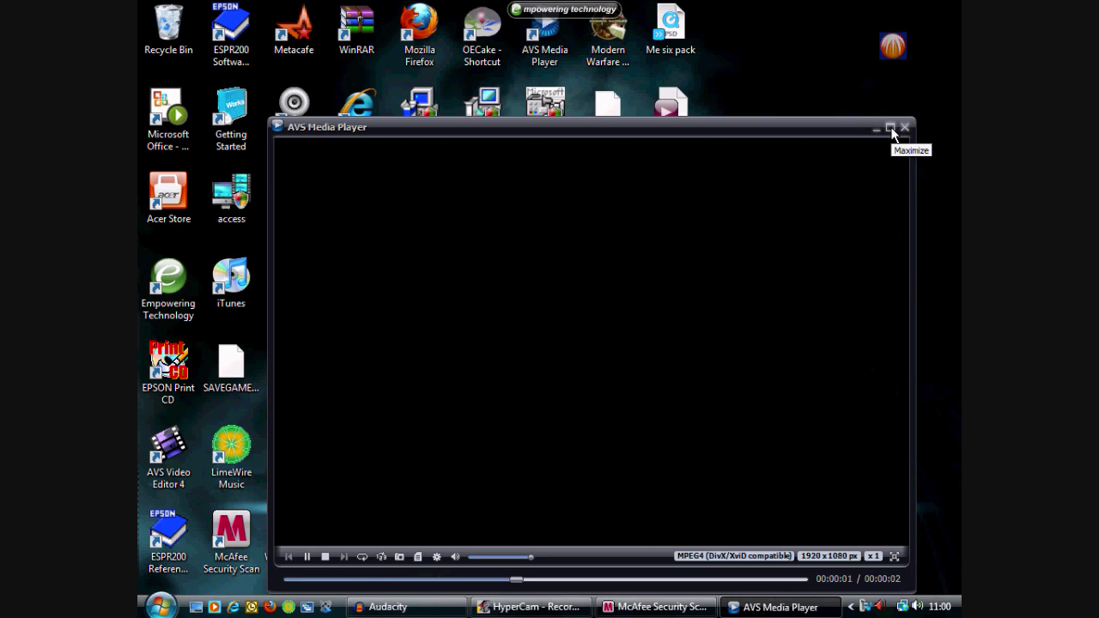
{"action": "left_click", "coordinate": [890, 129]}
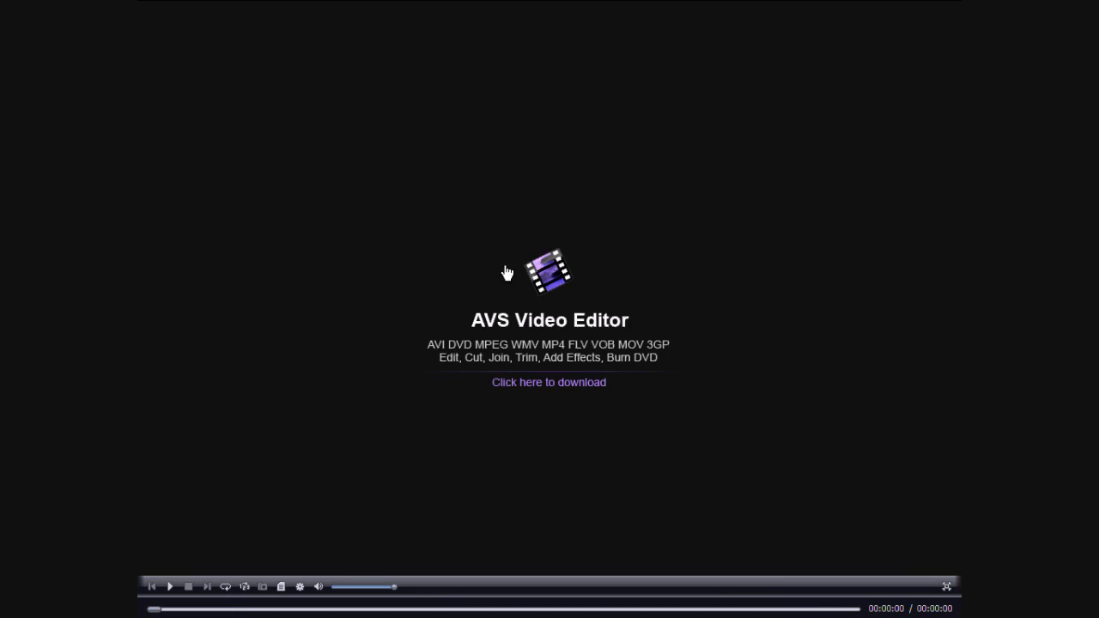
{"action": "double_click", "coordinate": [314, 509]}
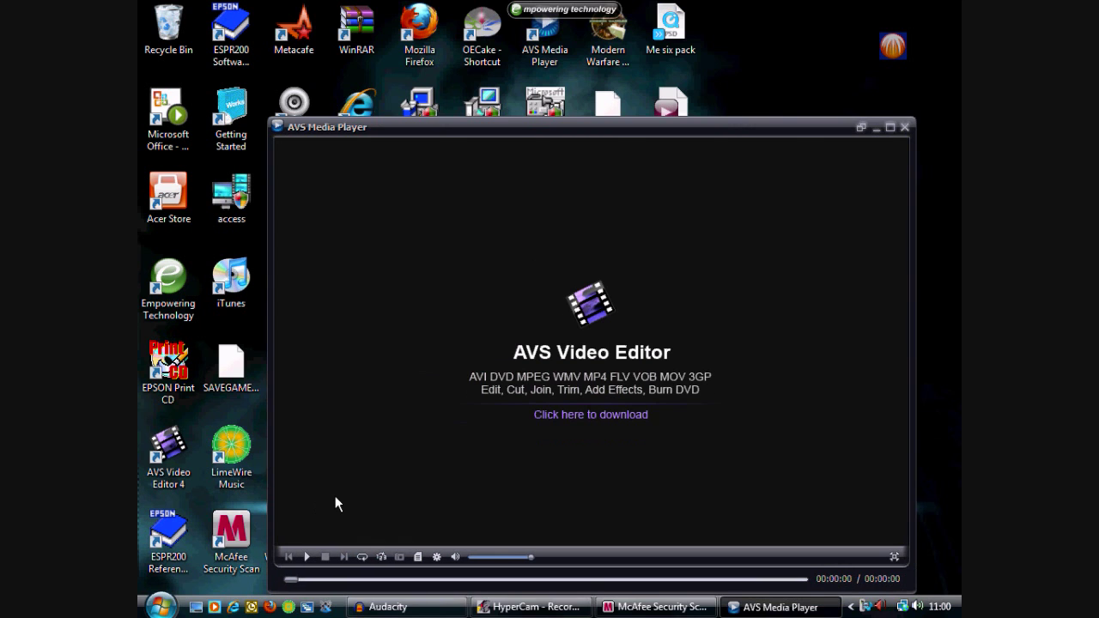
{"action": "left_click", "coordinate": [307, 557]}
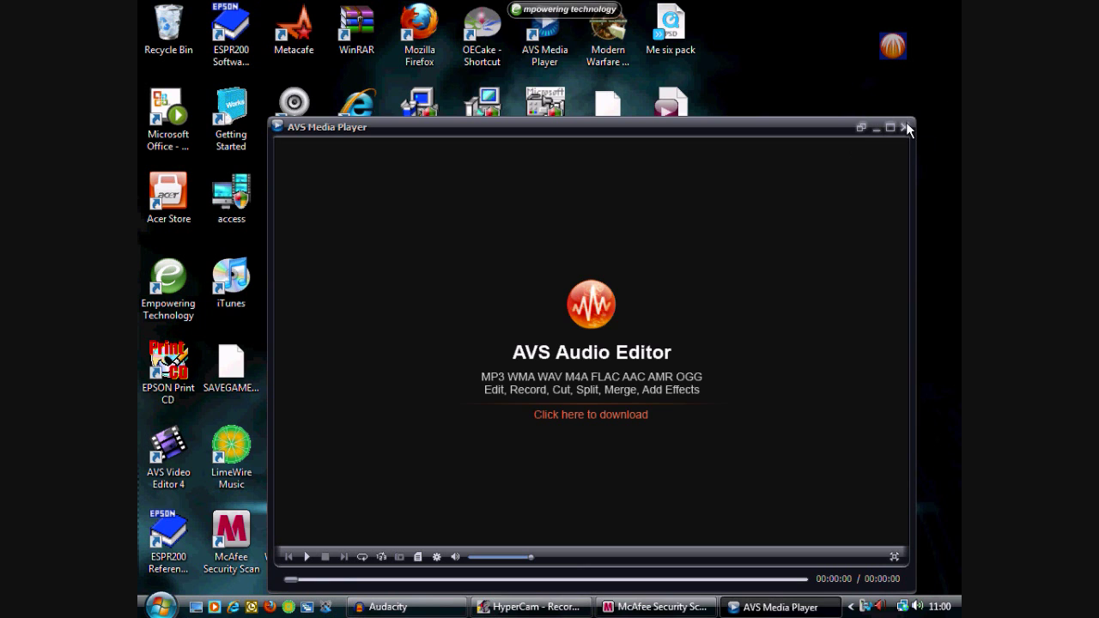
{"action": "left_click", "coordinate": [904, 127]}
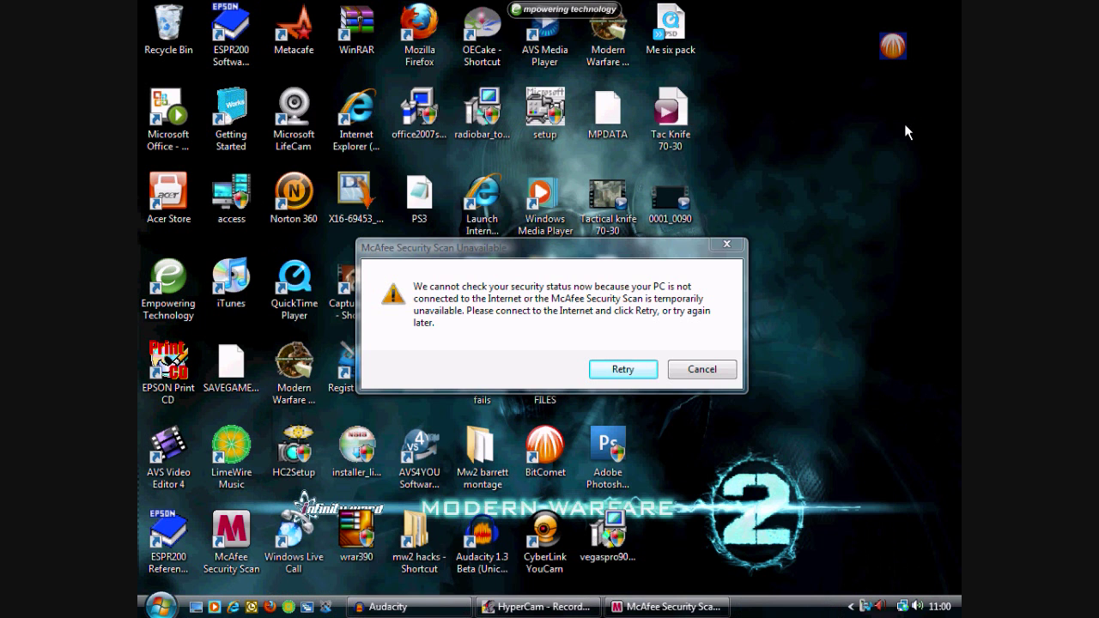
{"action": "left_click", "coordinate": [160, 606]}
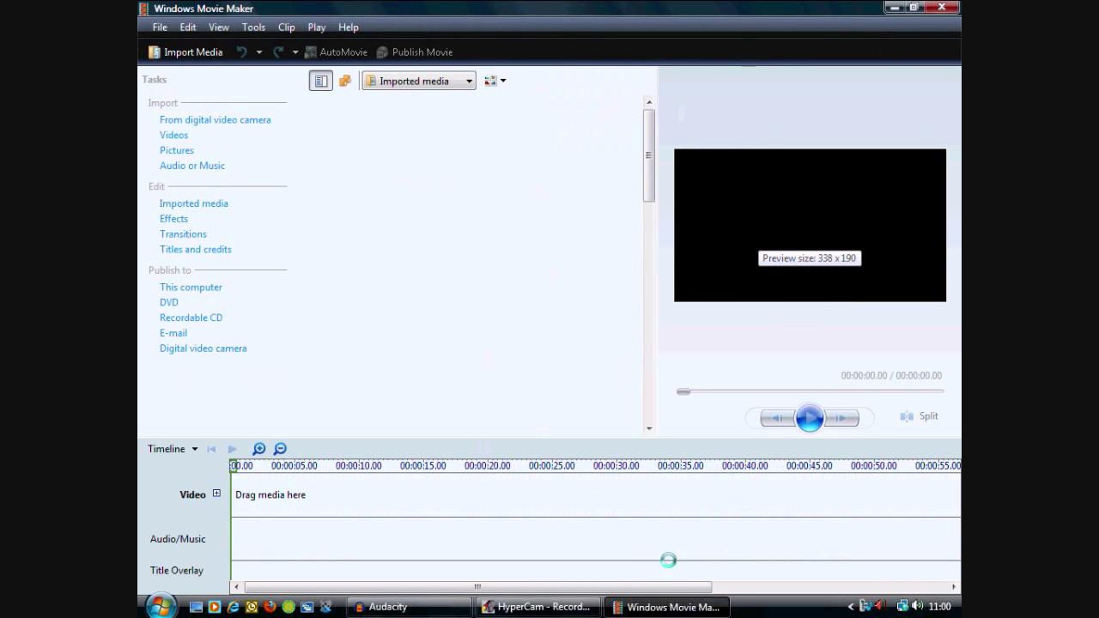
- Drag the 0001_0090 clip from Imported media onto the start of the Video track
{"action": "mouse_move", "coordinate": [689, 612]}
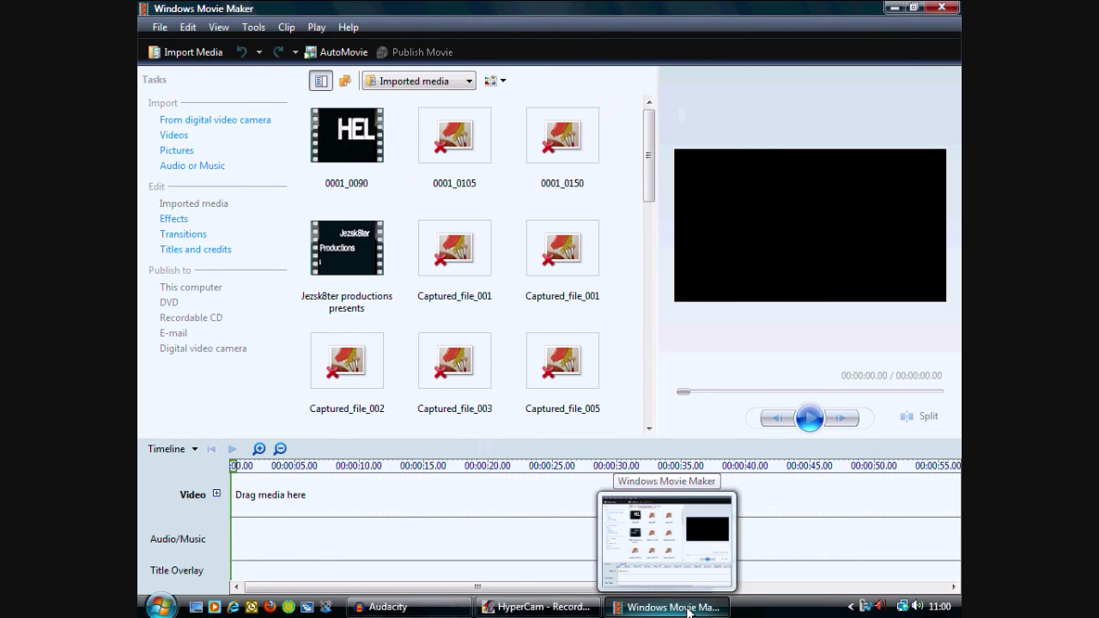
{"action": "left_click", "coordinate": [689, 611]}
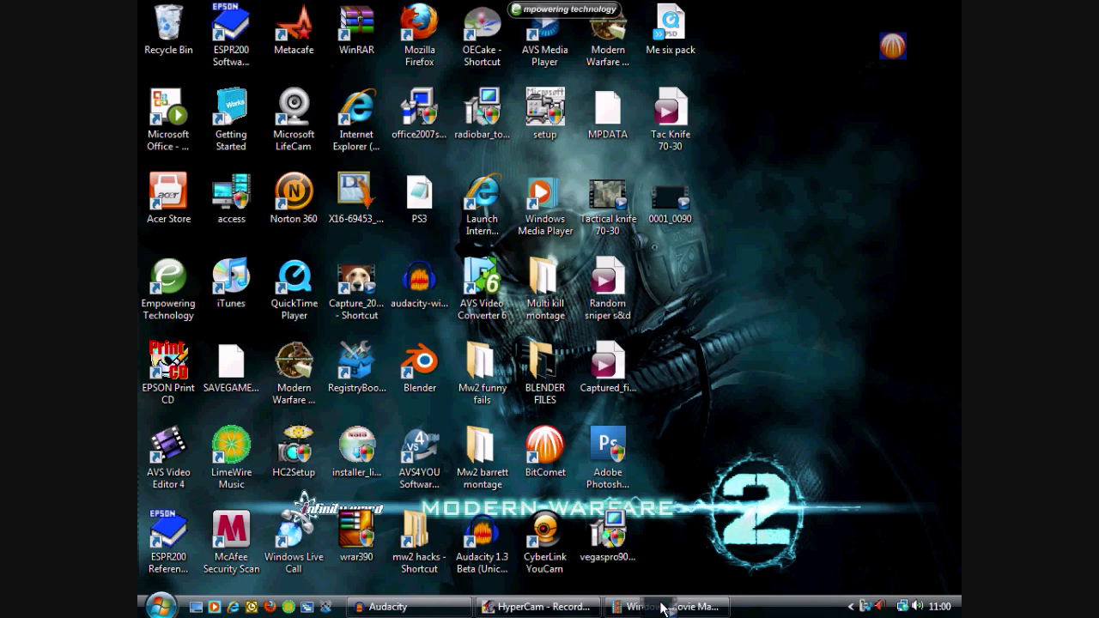
{"action": "left_click", "coordinate": [662, 608]}
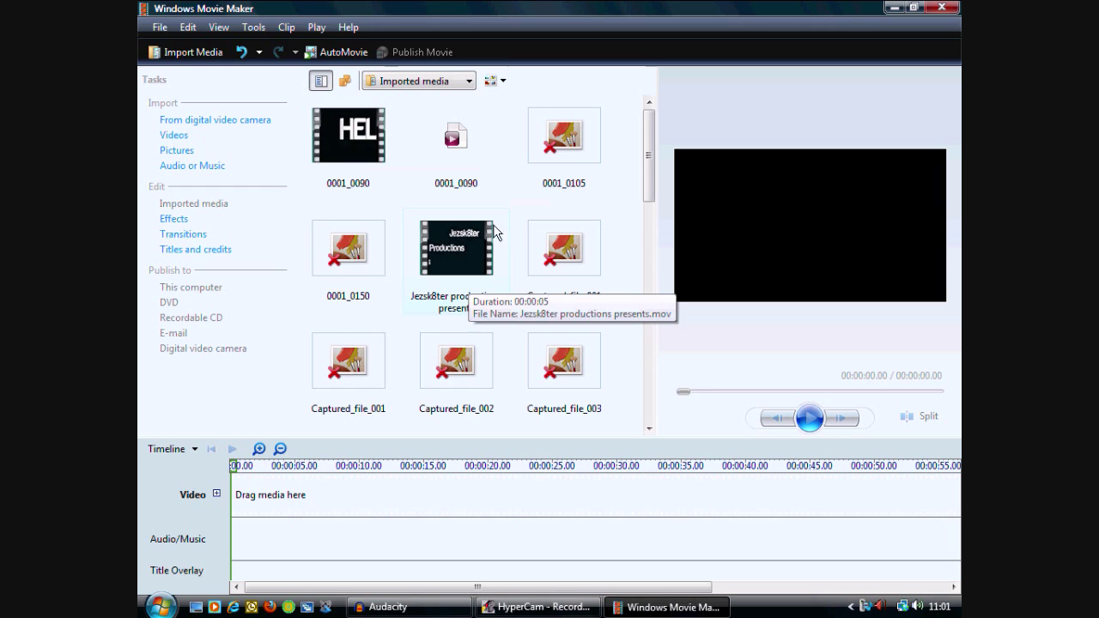
{"action": "left_click_drag", "start_coordinate": [455, 137], "coordinate": [300, 502]}
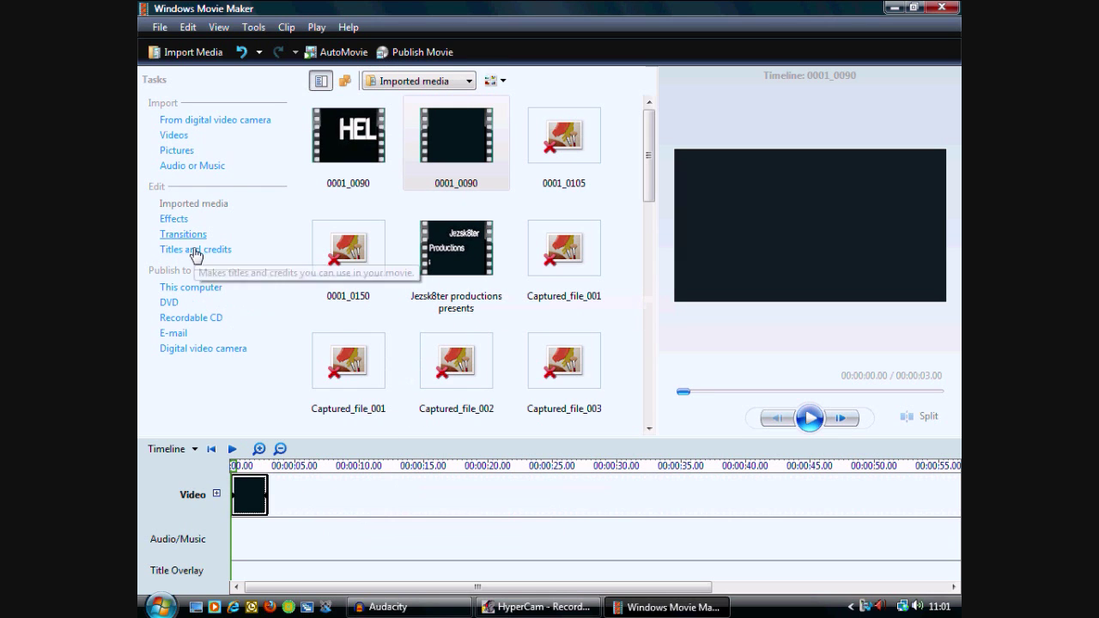
- Apply the Slow Down, Half effect to the 0001_0090 clip
{"action": "left_click", "coordinate": [183, 220]}
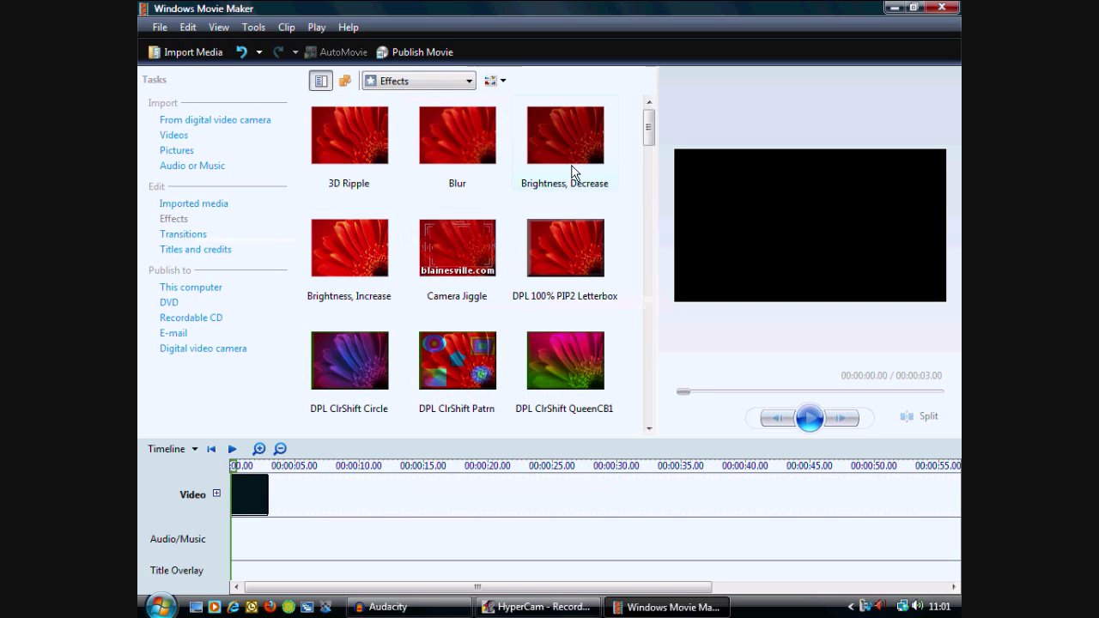
{"action": "left_click_drag", "start_coordinate": [648, 129], "coordinate": [656, 344]}
{"action": "left_click_drag", "start_coordinate": [490, 295], "coordinate": [258, 491]}
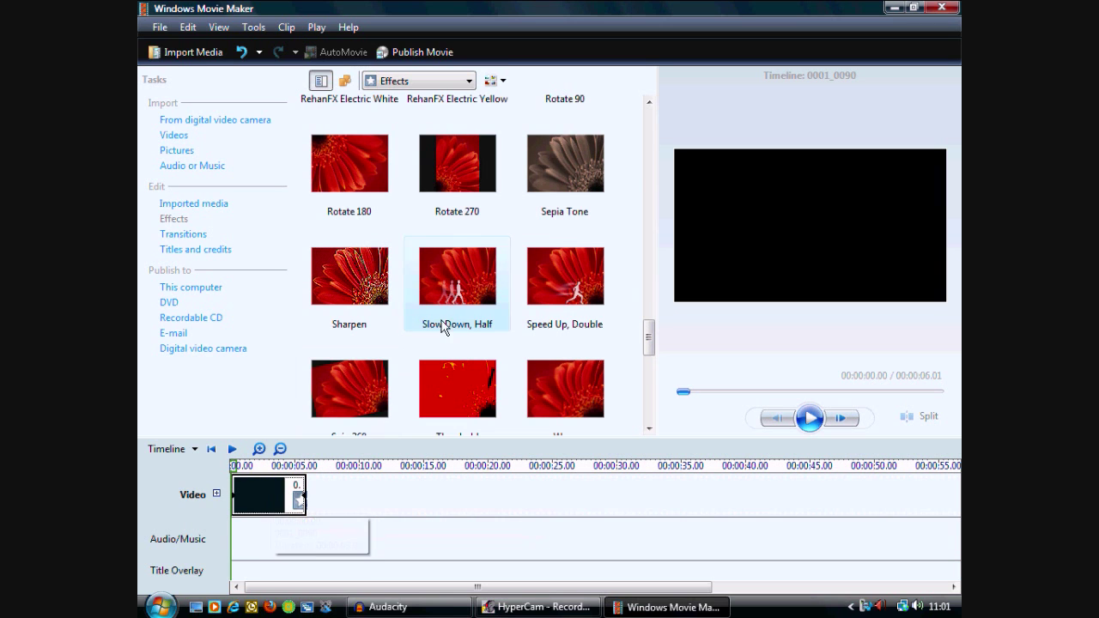
- Add the RehanFX Electric Yellow effect to the clip
{"action": "scroll", "coordinate": [510, 297], "scroll_direction": "up", "scroll_amount": 5}
{"action": "scroll", "coordinate": [511, 297], "scroll_direction": "down", "scroll_amount": 2}
{"action": "scroll", "coordinate": [508, 300], "scroll_direction": "down", "scroll_amount": 3}
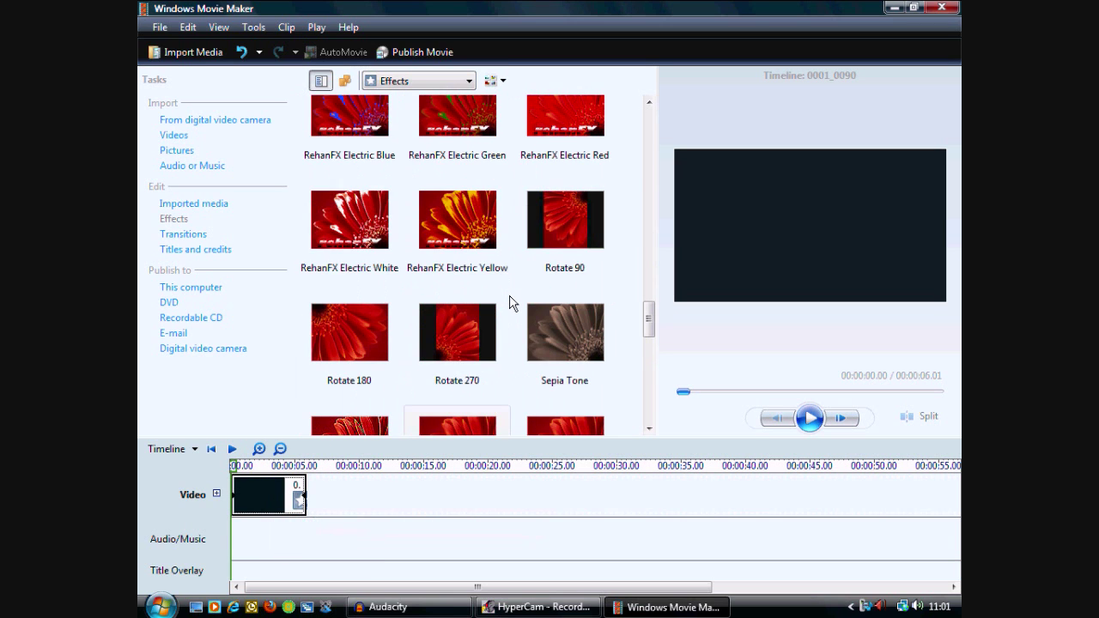
{"action": "scroll", "coordinate": [506, 303], "scroll_direction": "up", "scroll_amount": 3}
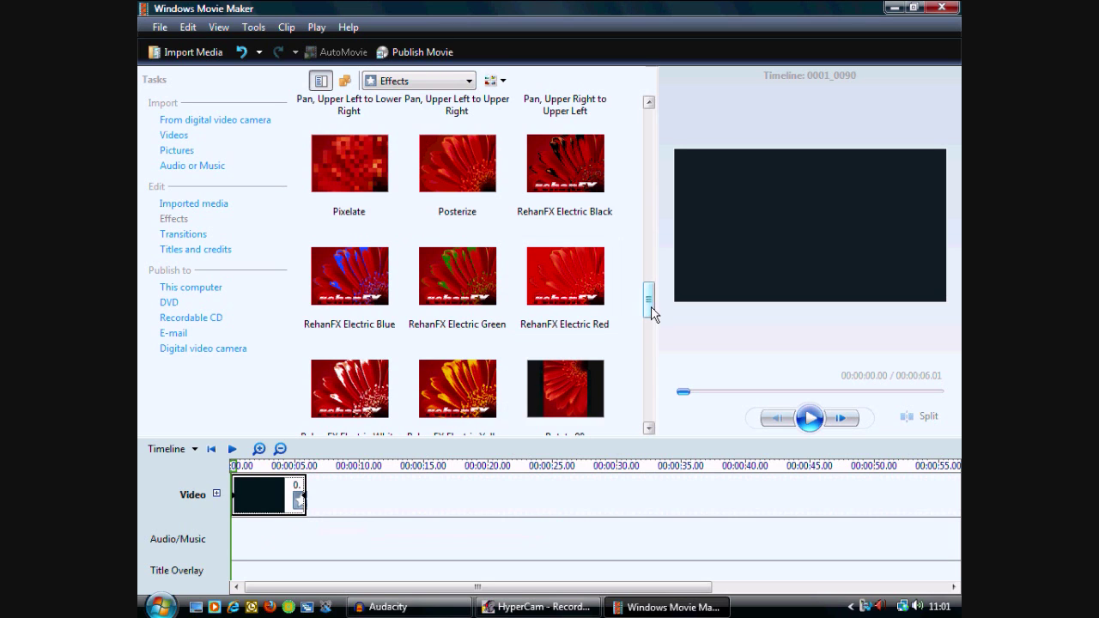
{"action": "scroll", "coordinate": [652, 310], "scroll_direction": "down", "scroll_amount": 1}
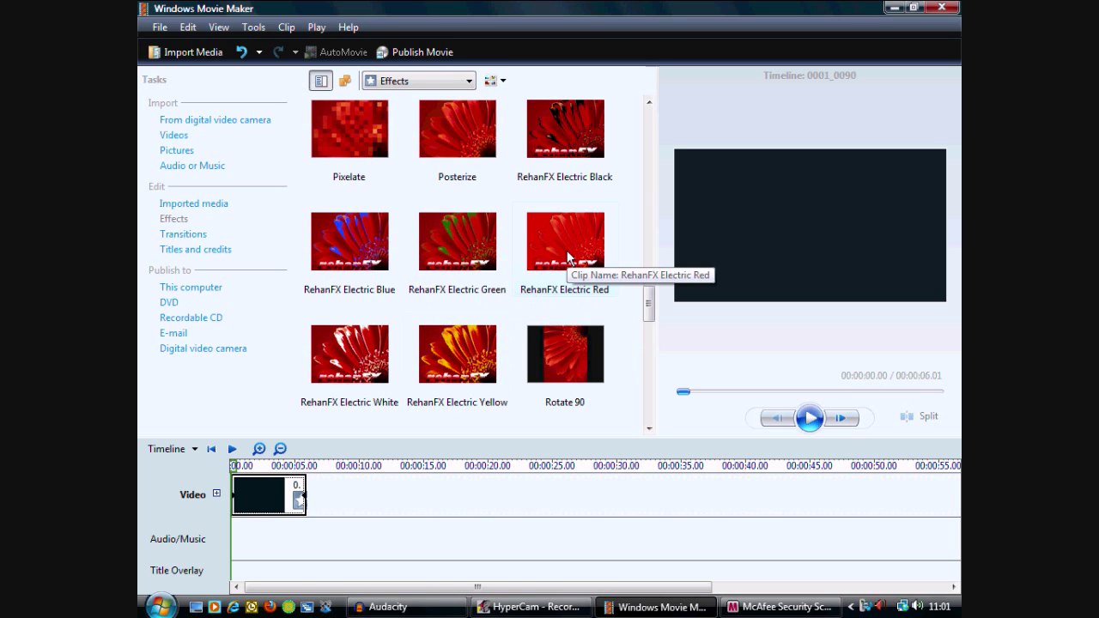
{"action": "left_click_drag", "start_coordinate": [459, 364], "coordinate": [257, 489]}
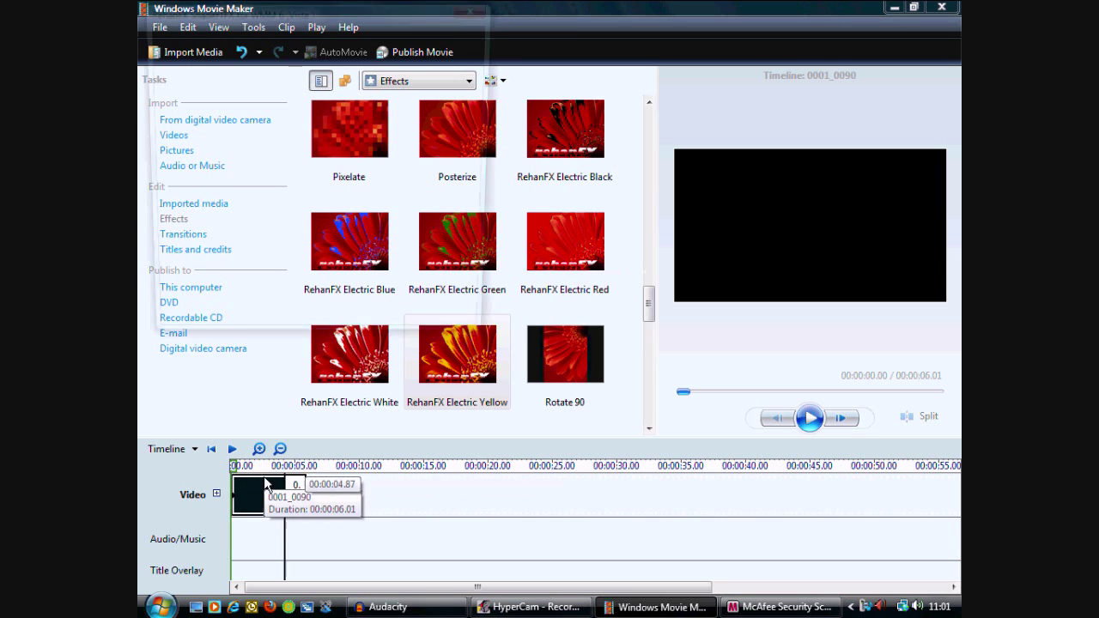
{"action": "left_click", "coordinate": [384, 330]}
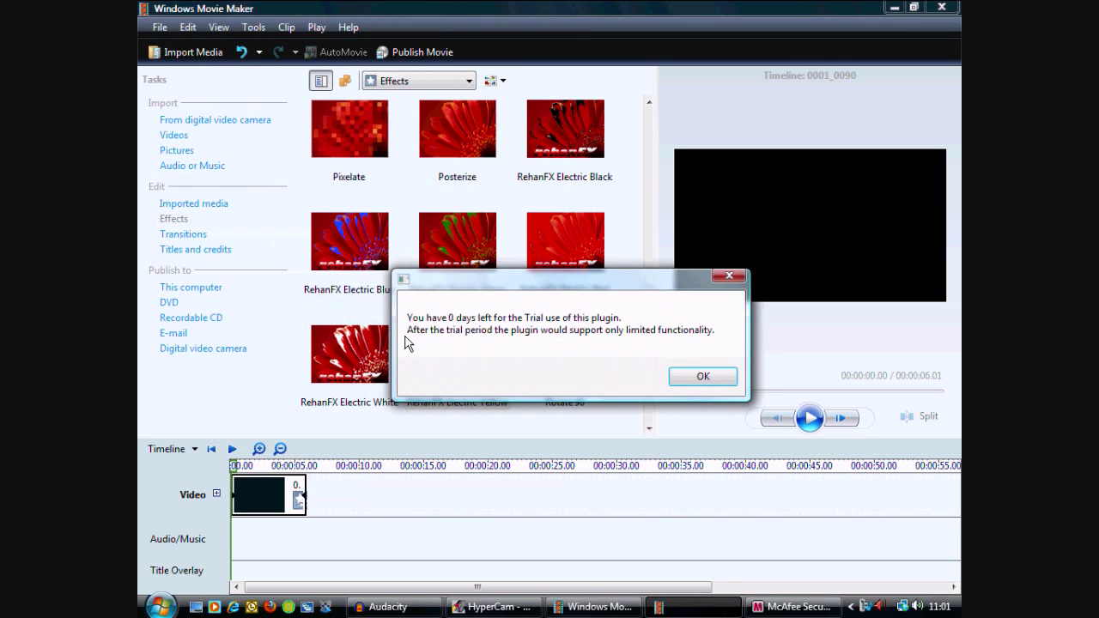
{"action": "left_click", "coordinate": [717, 381]}
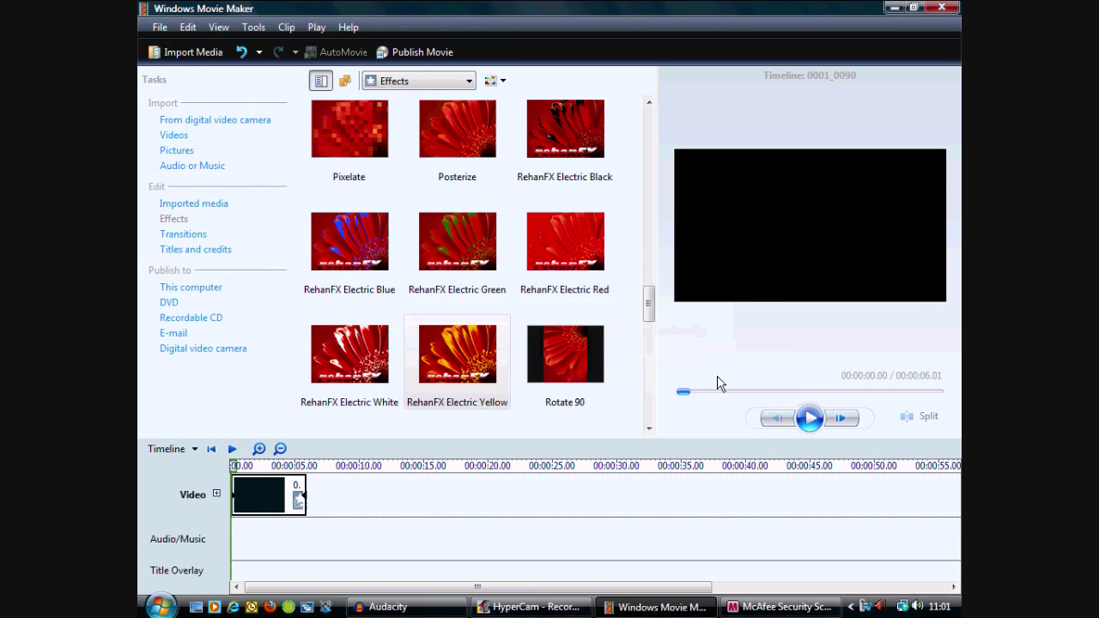
{"action": "left_click", "coordinate": [808, 418]}
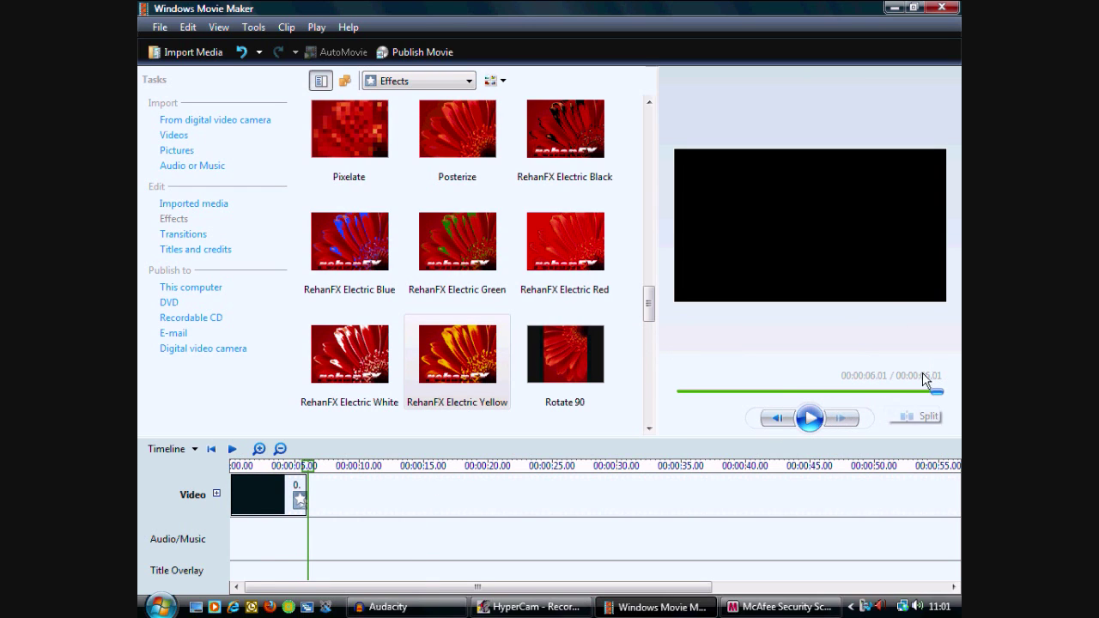
{"action": "left_click_drag", "start_coordinate": [942, 395], "coordinate": [689, 404]}
{"action": "scroll", "coordinate": [650, 302], "scroll_direction": "down", "scroll_amount": 2}
{"action": "scroll", "coordinate": [650, 302], "scroll_direction": "up", "scroll_amount": 5}
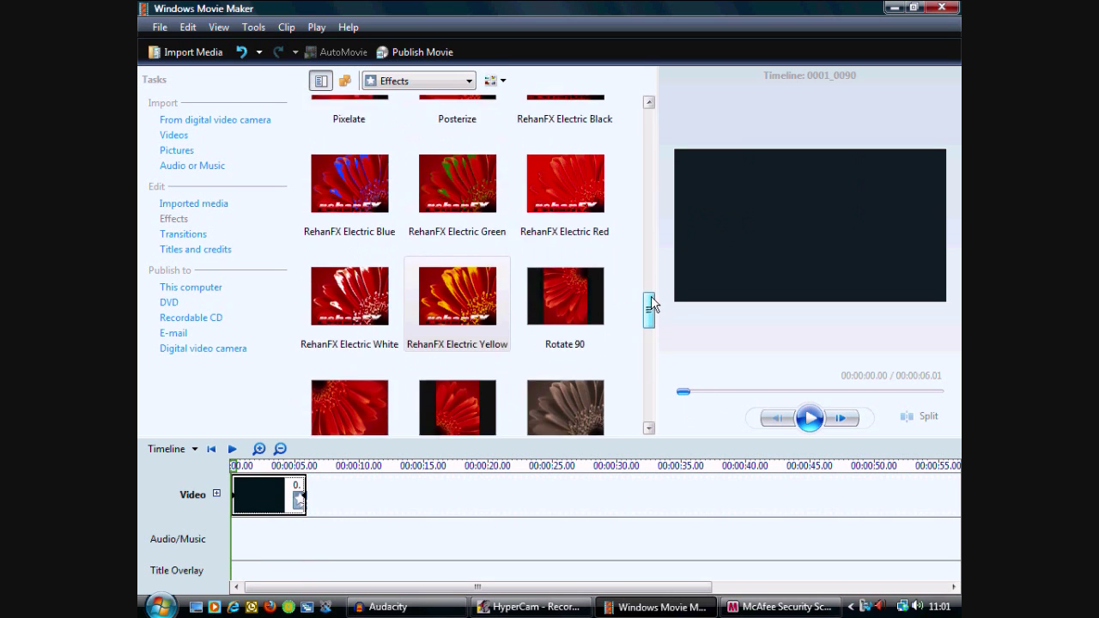